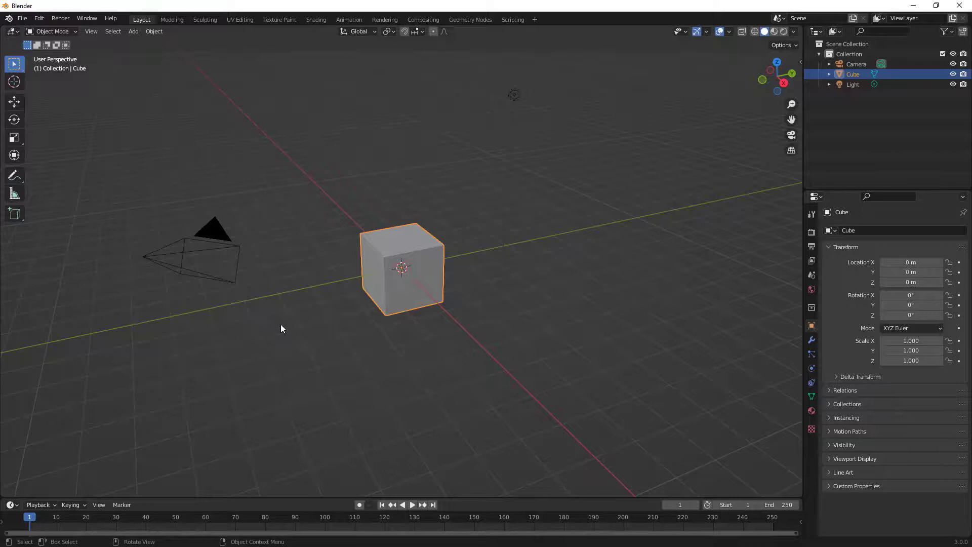
Step: Hide the camera and the light in the viewport, and move the cube about 7.64 m along the positive Y axis
click(953, 64)
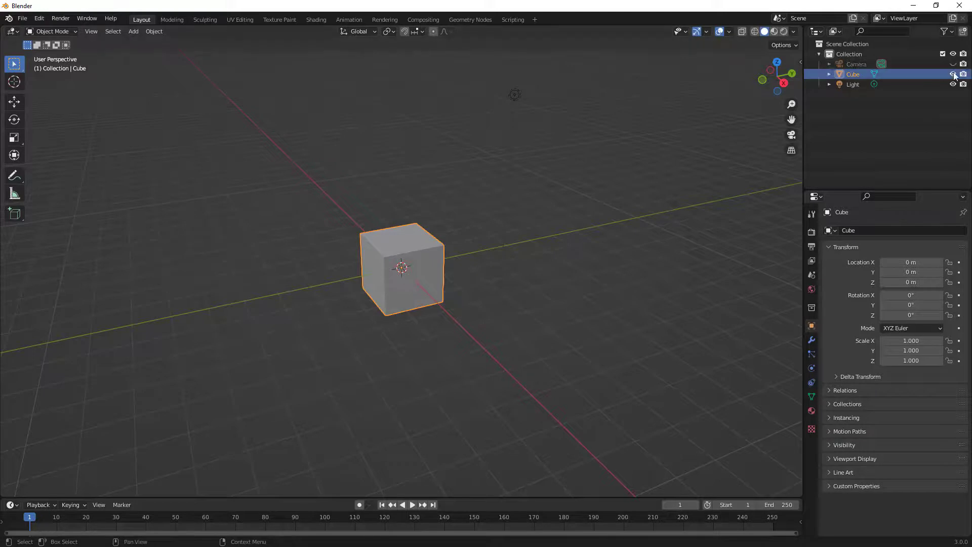
click(953, 84)
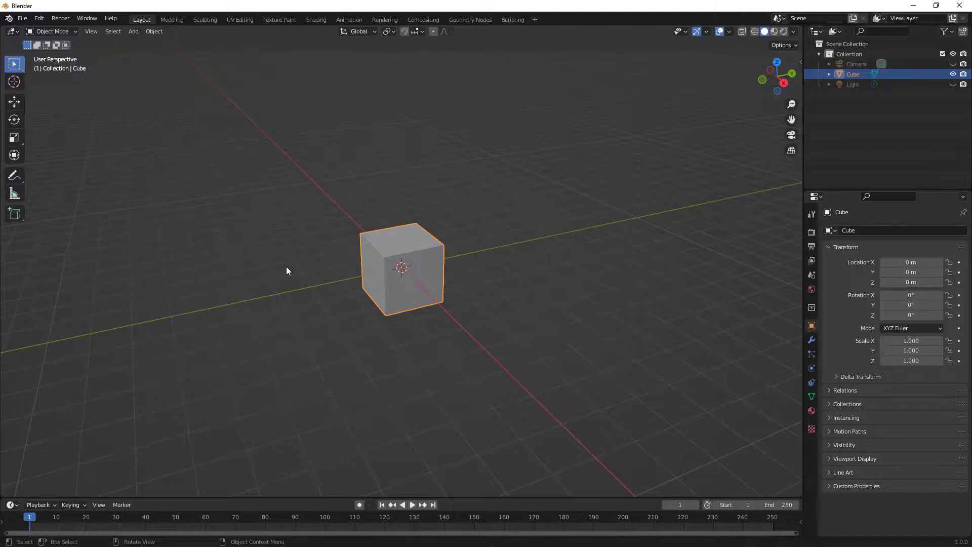
key(g)
key(y)
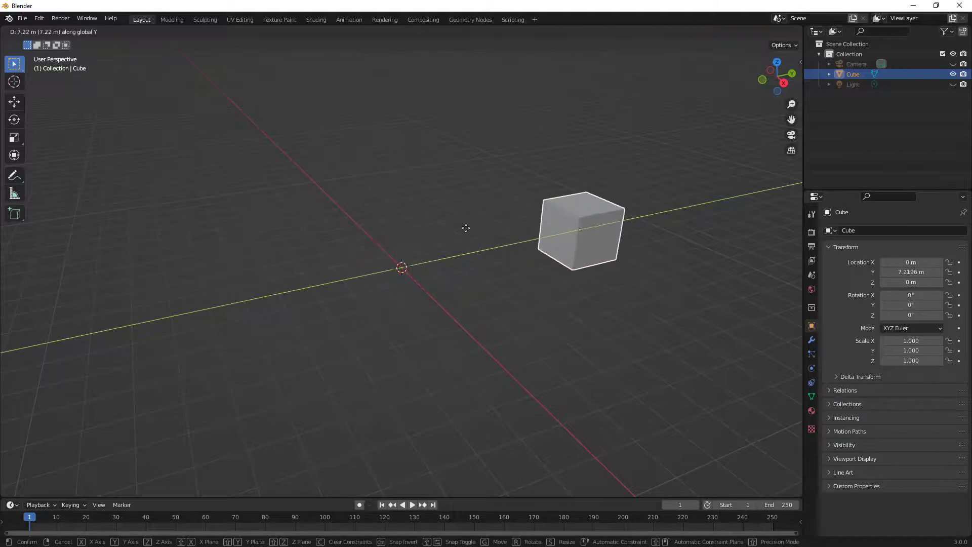
click(473, 231)
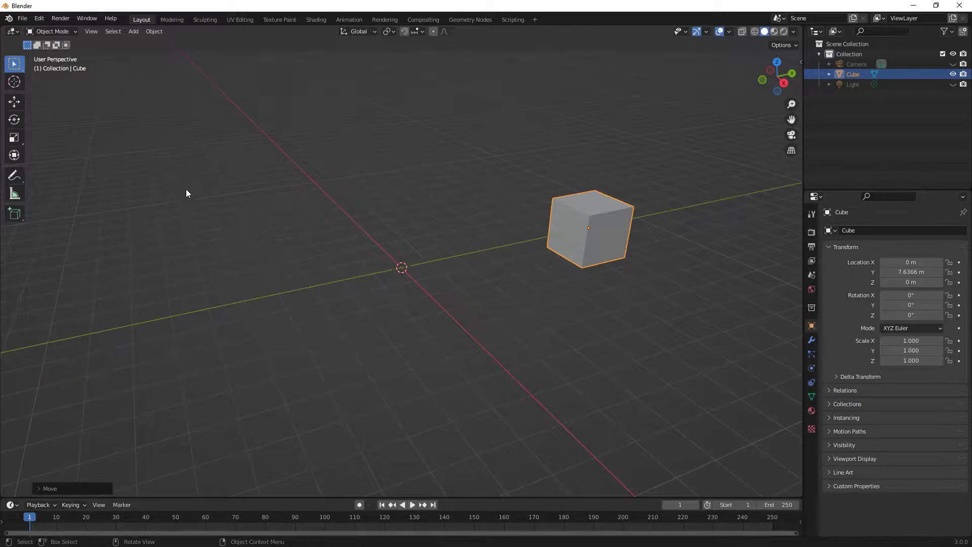
Step: Add a second cube and move it along the Y axis to about -5.18 m
click(134, 31)
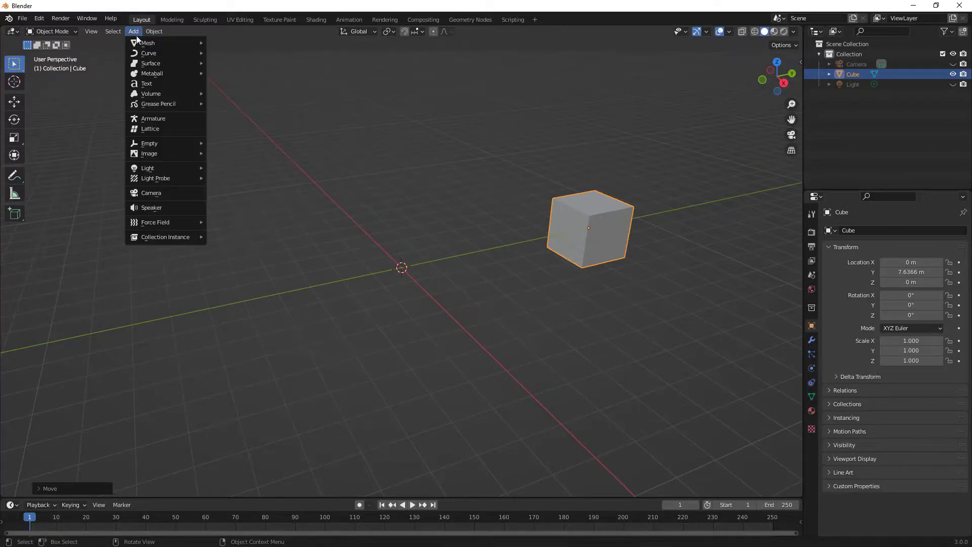
mouse_move(152, 43)
click(215, 52)
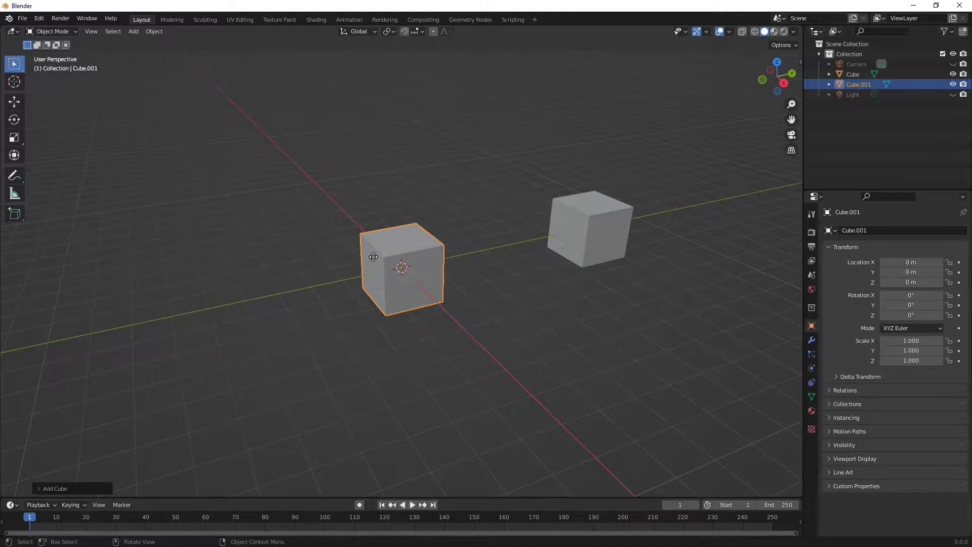
key(g)
key(y)
click(211, 299)
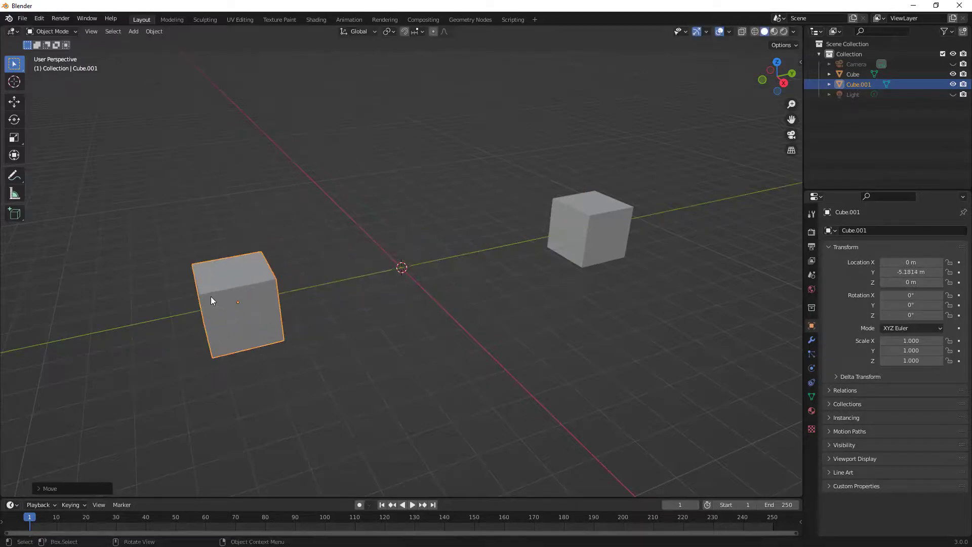
Step: Add a third cube at the world origin, between the two existing ones, and deselect everything
click(133, 31)
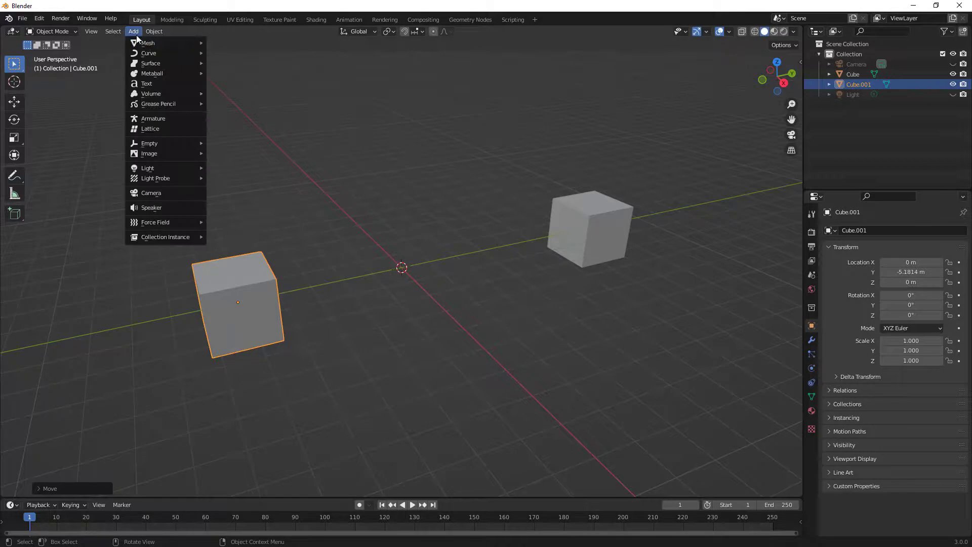
mouse_move(147, 44)
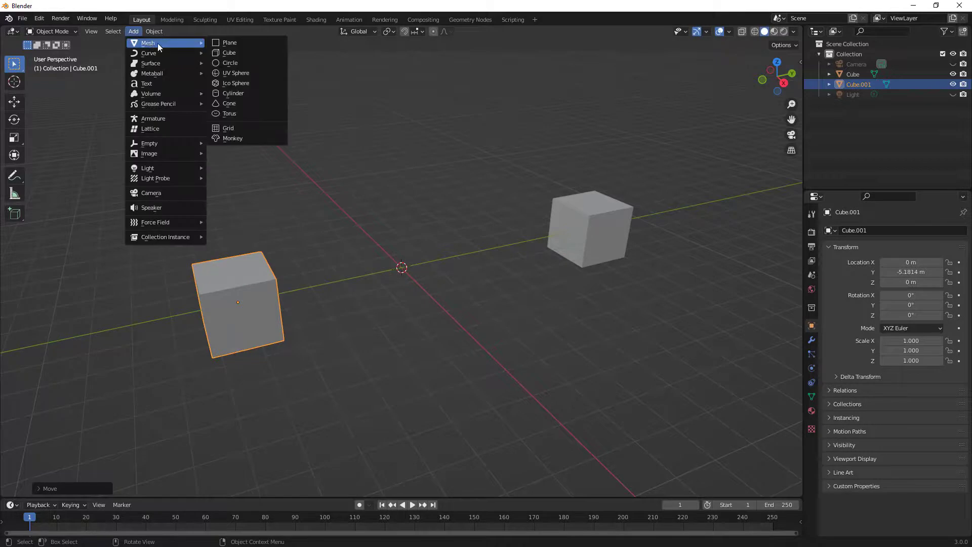
click(229, 52)
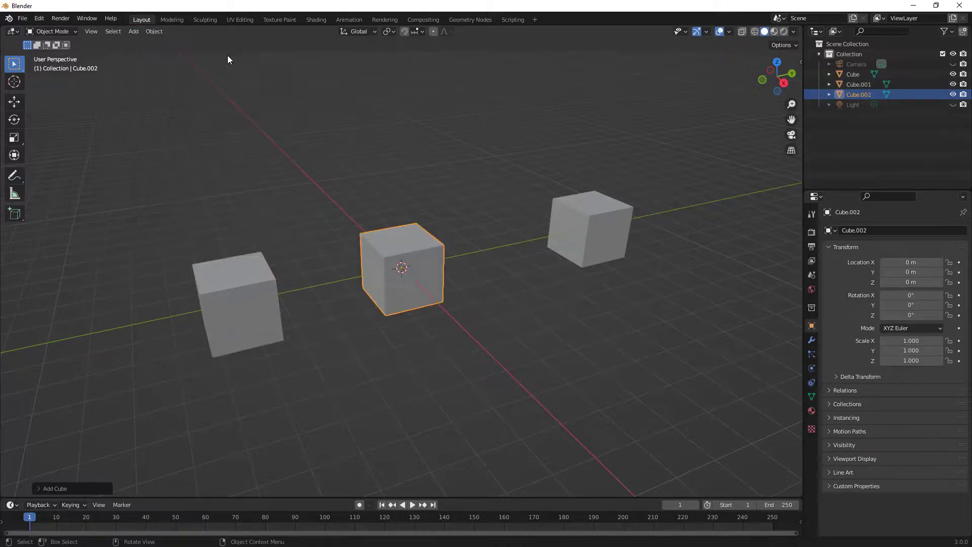
key(shift+a)
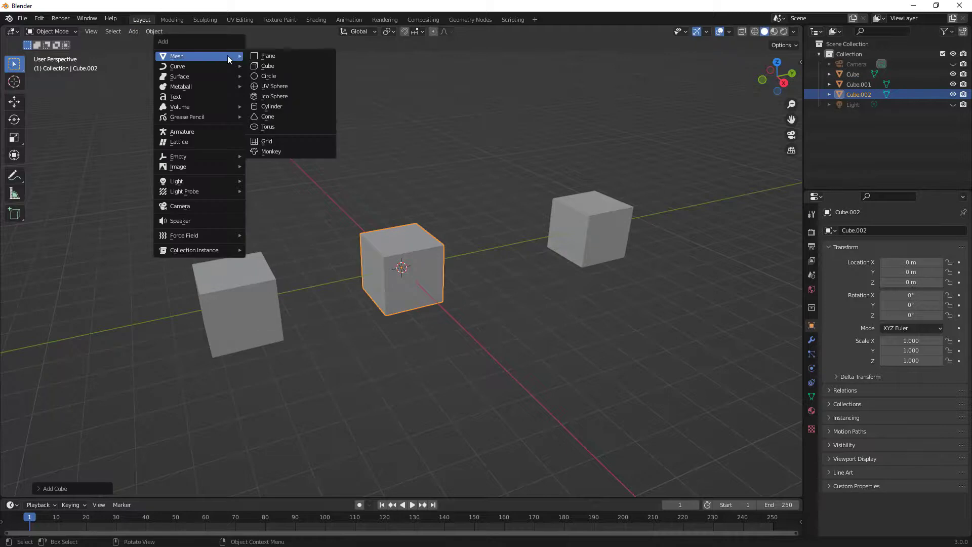
key(Escape)
click(209, 161)
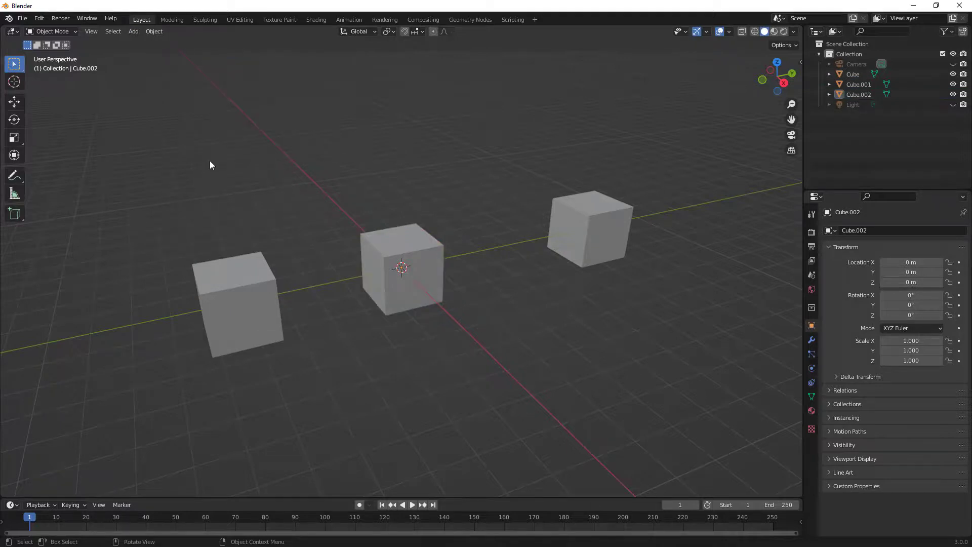
Step: Bevel all edges of the cube on the negative Y side with one segment, and return to Object Mode
click(234, 279)
key(Tab)
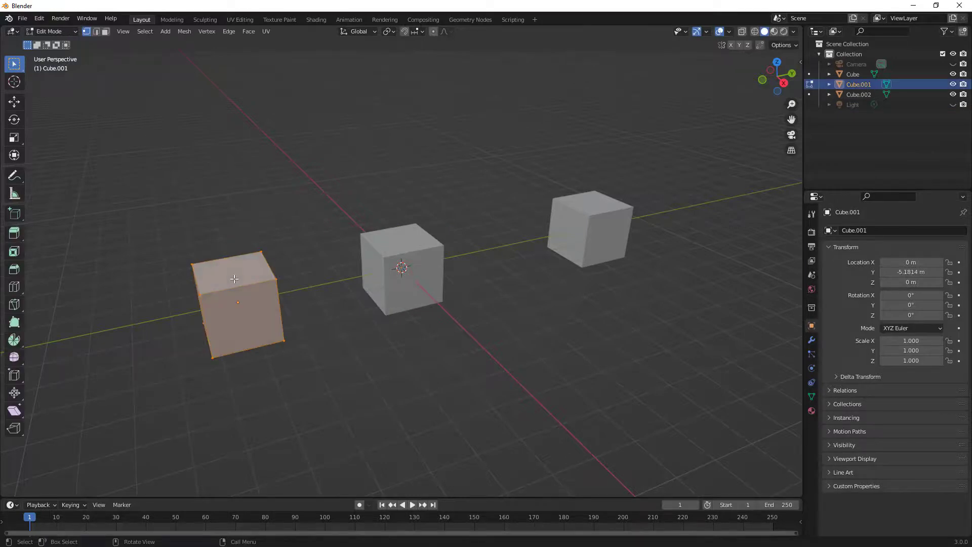
middle_drag(234, 278, 231, 223)
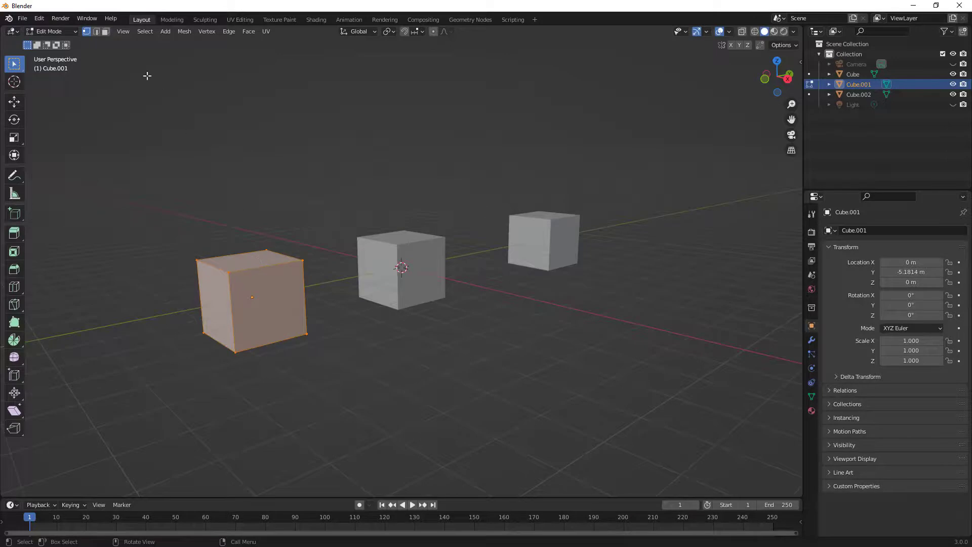
click(97, 31)
click(15, 272)
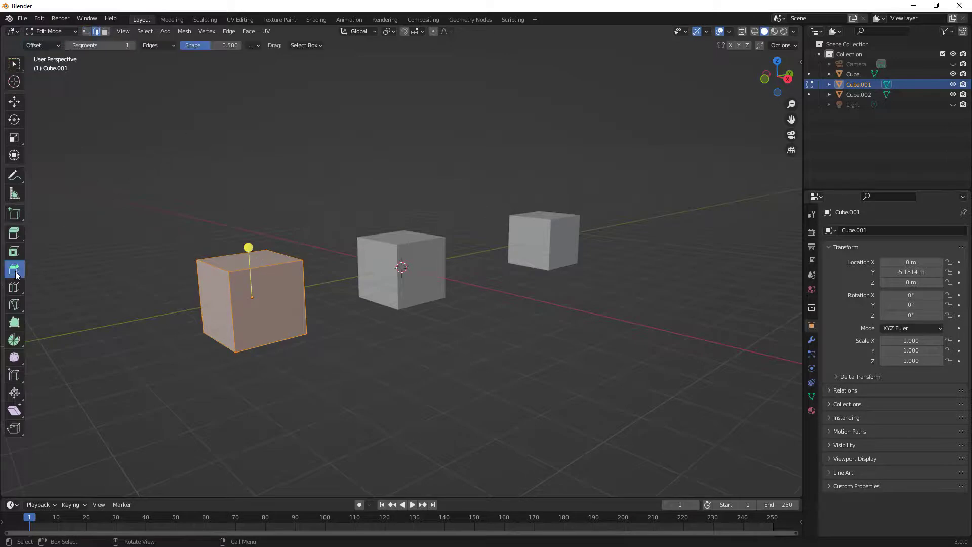
drag(249, 247, 246, 227)
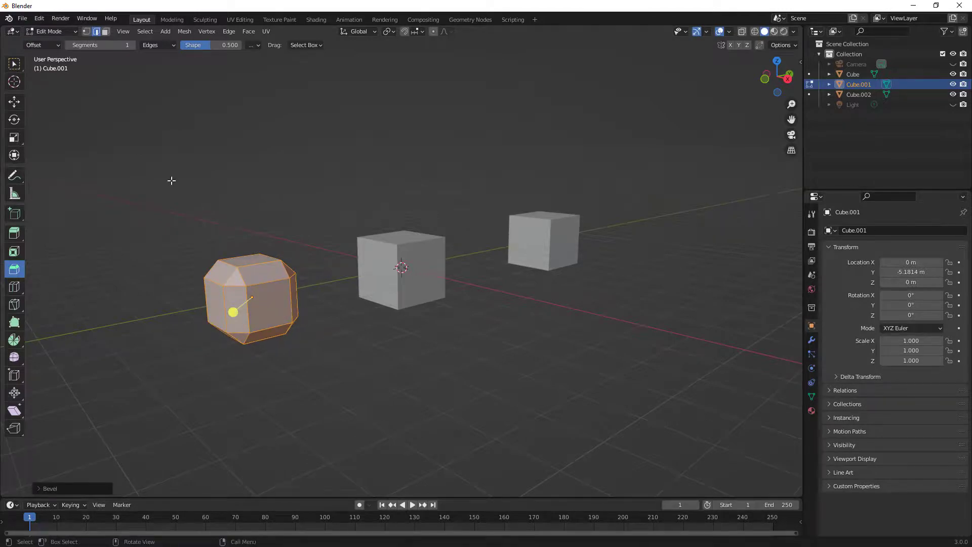
click(15, 64)
middle_drag(191, 275, 260, 272)
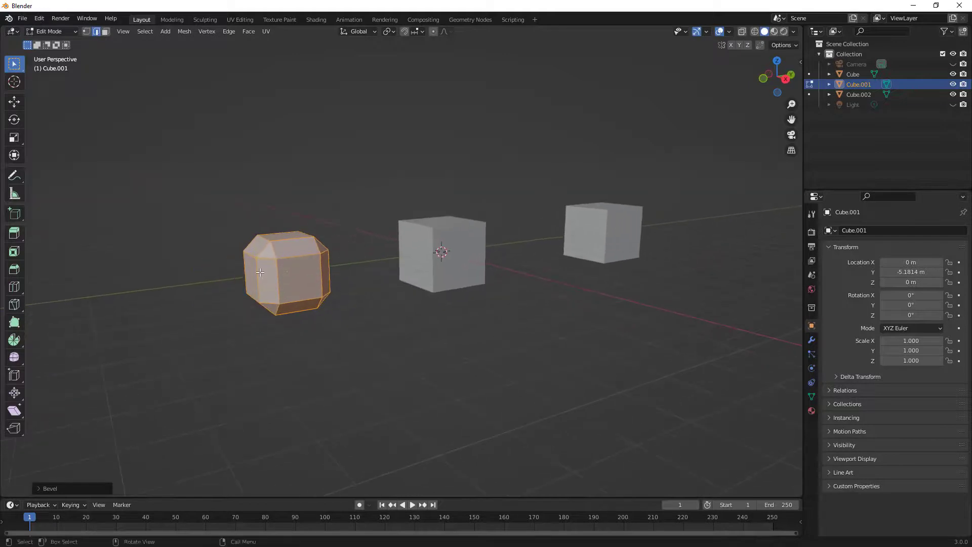
click(294, 248)
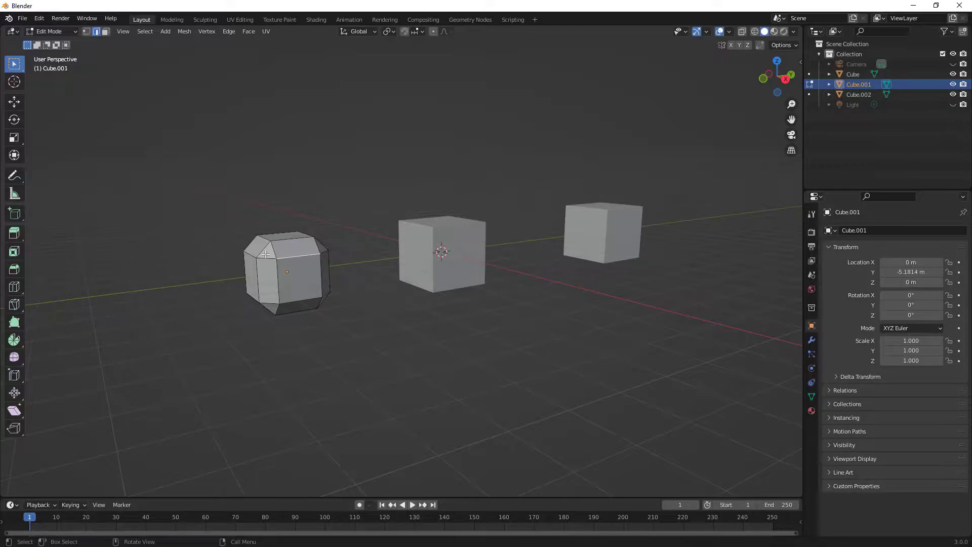
middle_drag(274, 264, 278, 284)
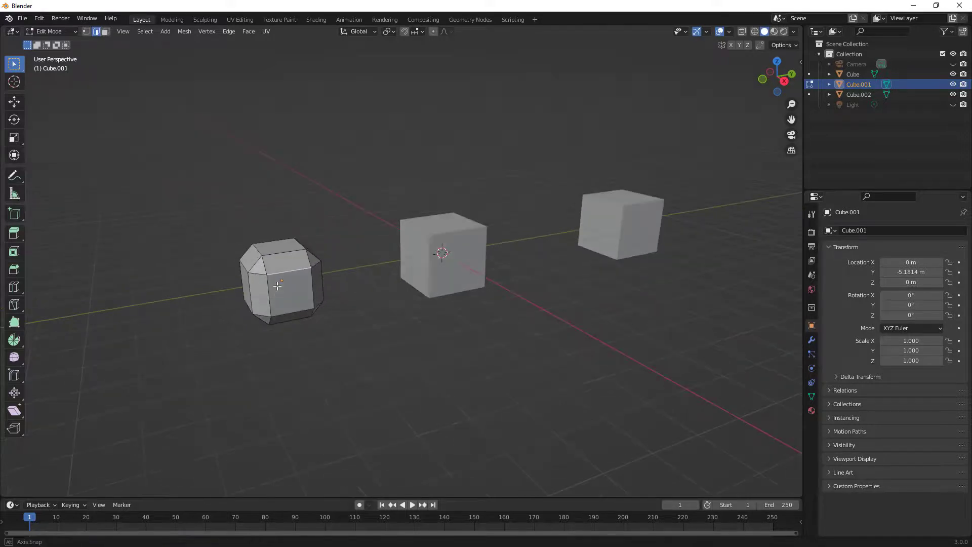
key(Tab)
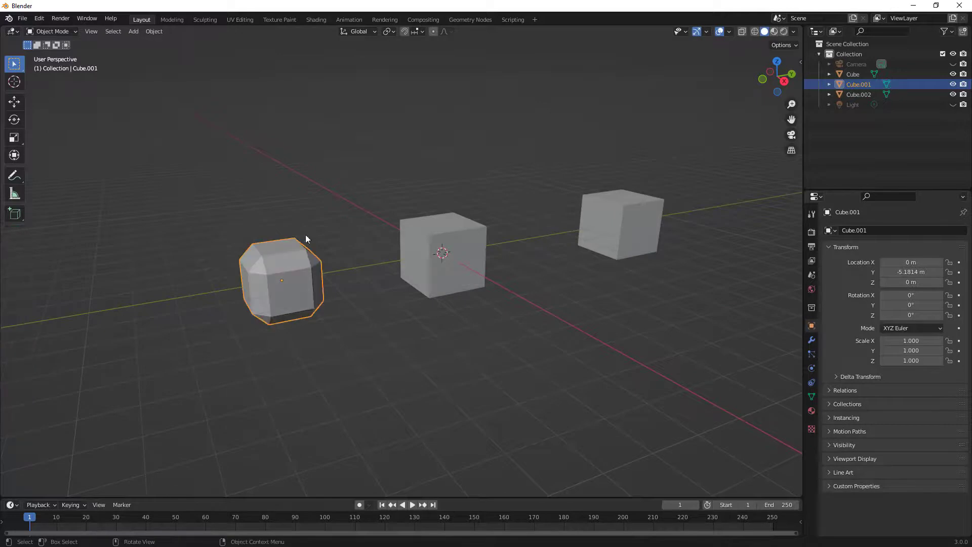
Step: Add a Subdivision Surface modifier to the beveled cube, set its viewport level to 2, and apply it
click(811, 340)
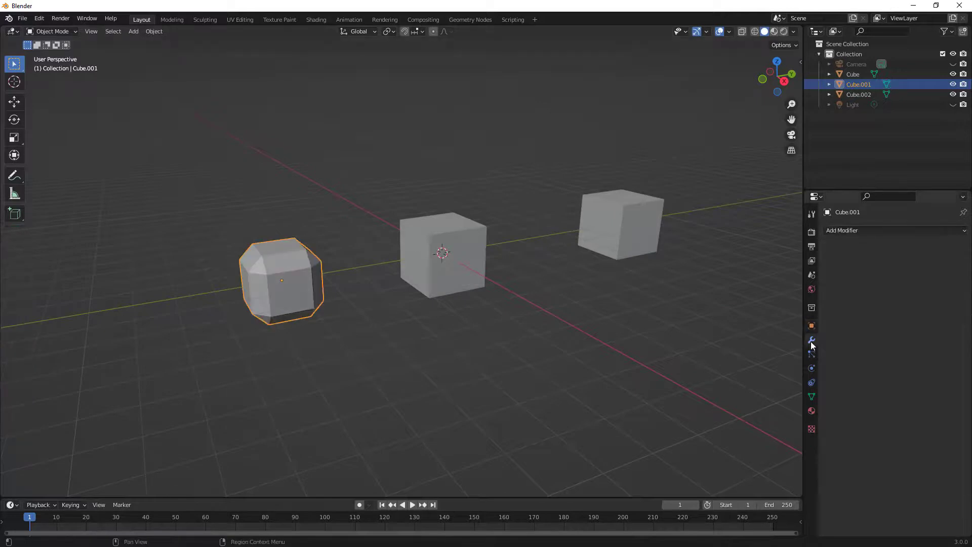
click(861, 231)
click(778, 415)
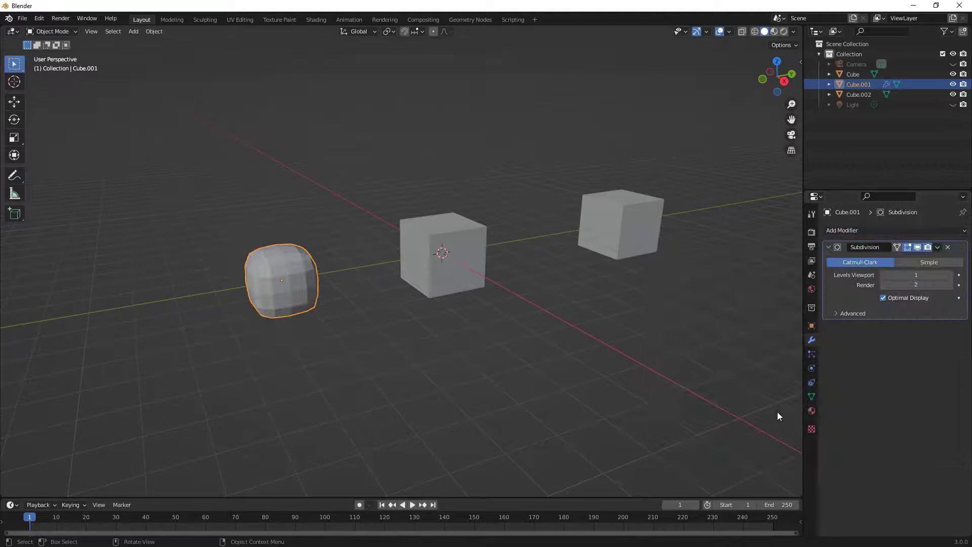
click(950, 276)
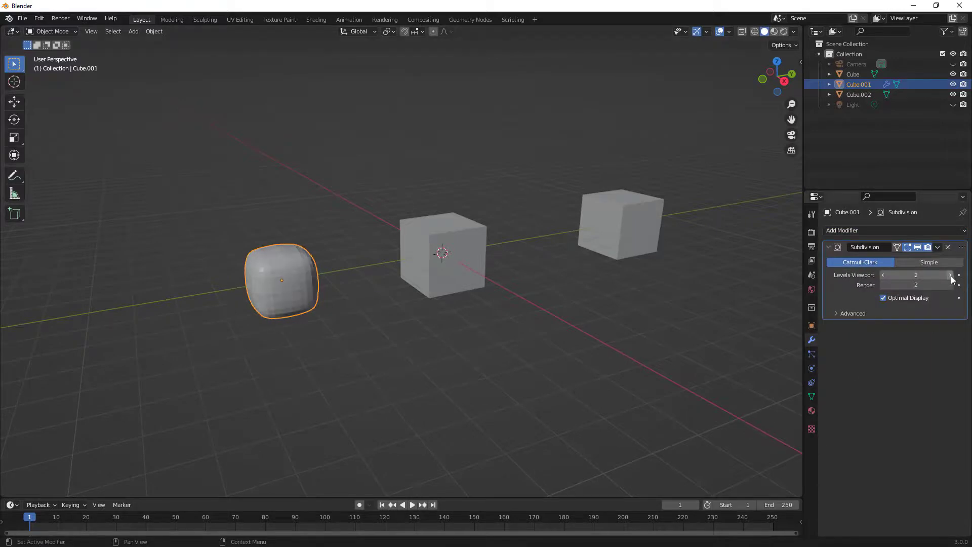
click(937, 248)
click(916, 258)
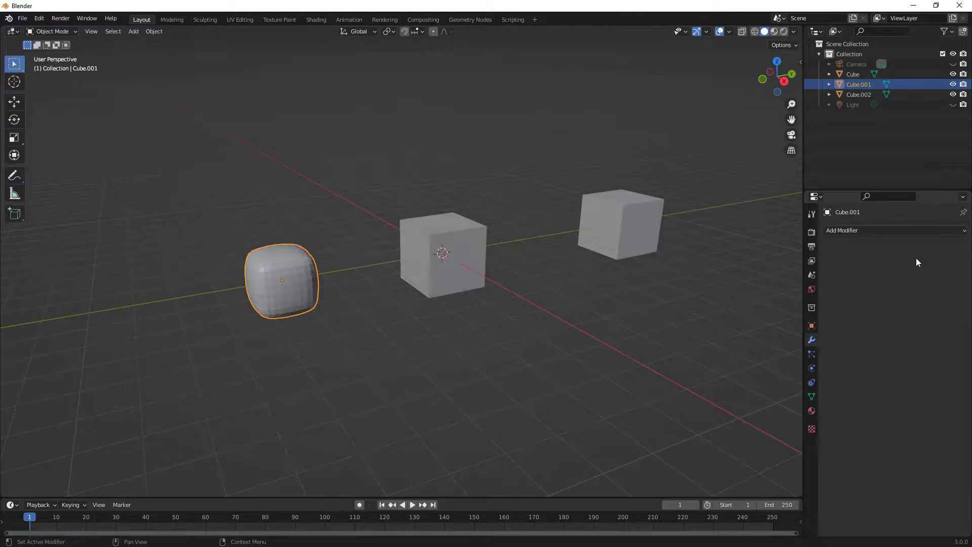
Step: Examine the subdivided cube's mesh by selecting several edge loops around its rounded corners, and return to Object Mode
key(Tab)
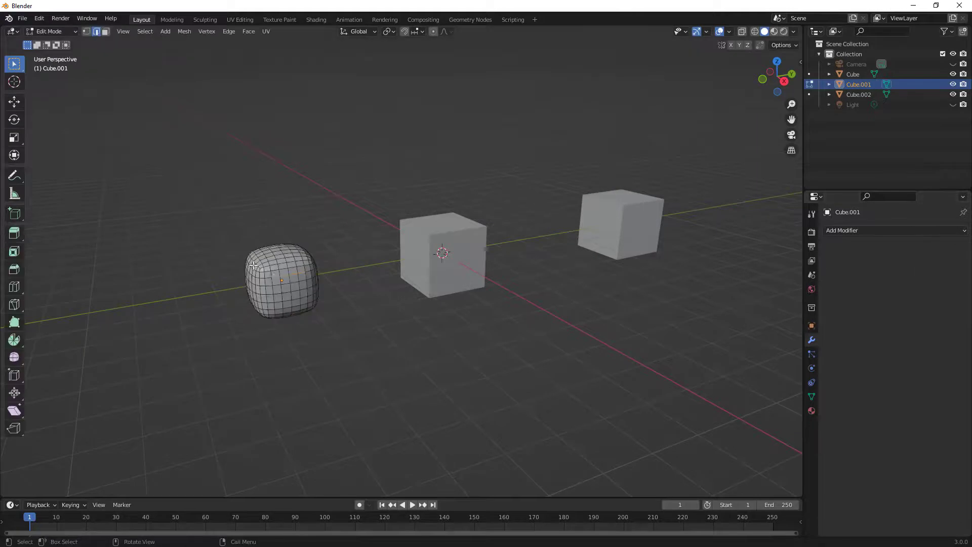
scroll(253, 265, up, 4)
middle_drag(254, 269, 382, 280)
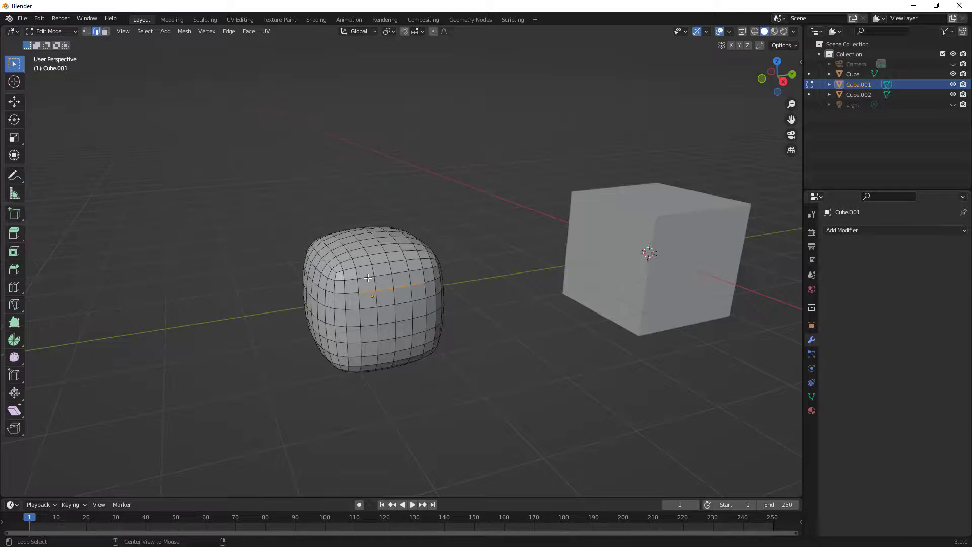
alt+click(367, 277)
alt+click(362, 258)
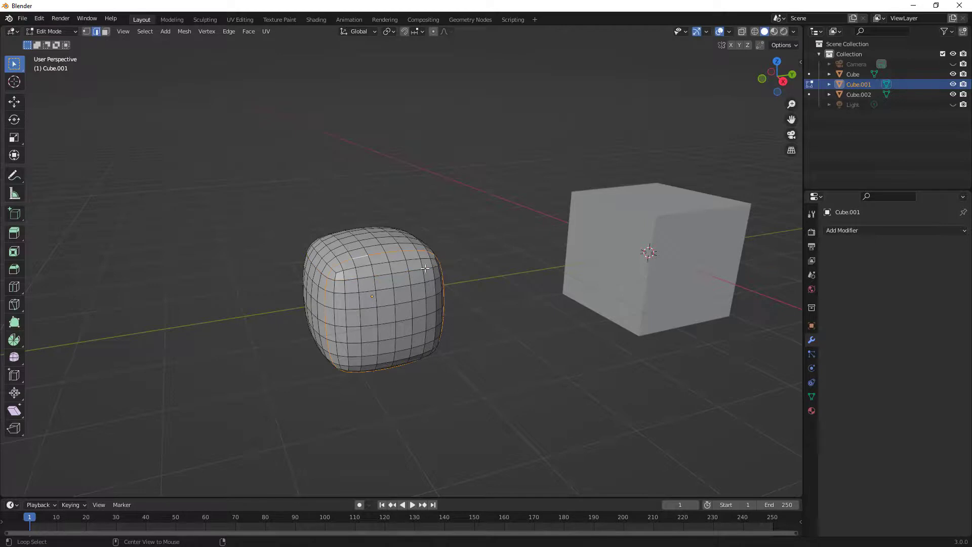
alt+click(348, 268)
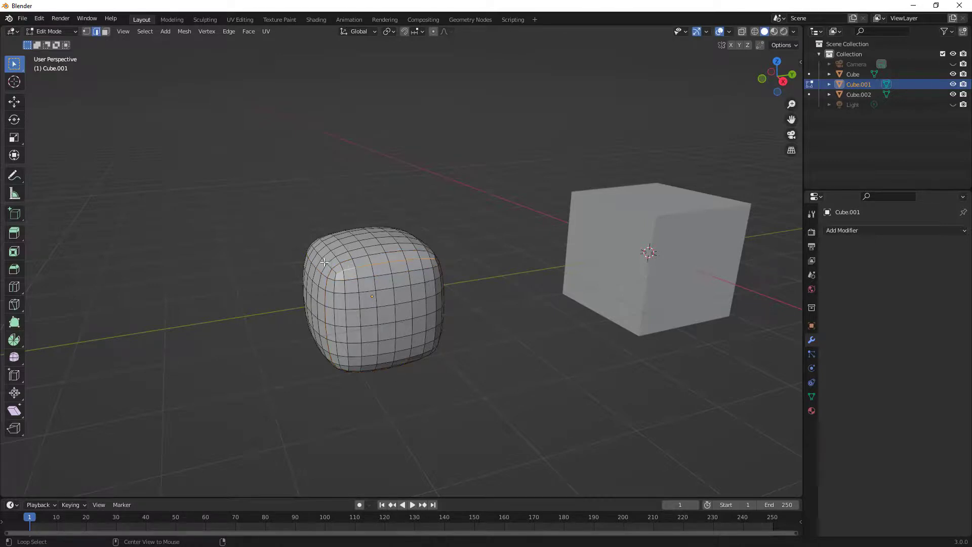
alt+click(324, 262)
alt+click(396, 260)
key(Tab)
scroll(344, 309, down, 4)
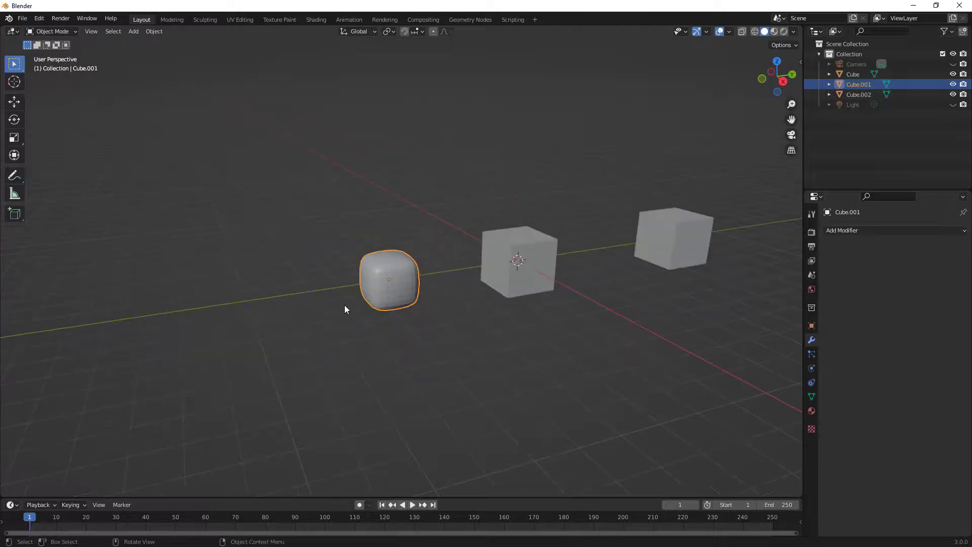
Step: Bevel the vertical edges of the middle cube in Edit Mode with a single segment
click(505, 263)
shift+middle_drag(533, 275, 401, 293)
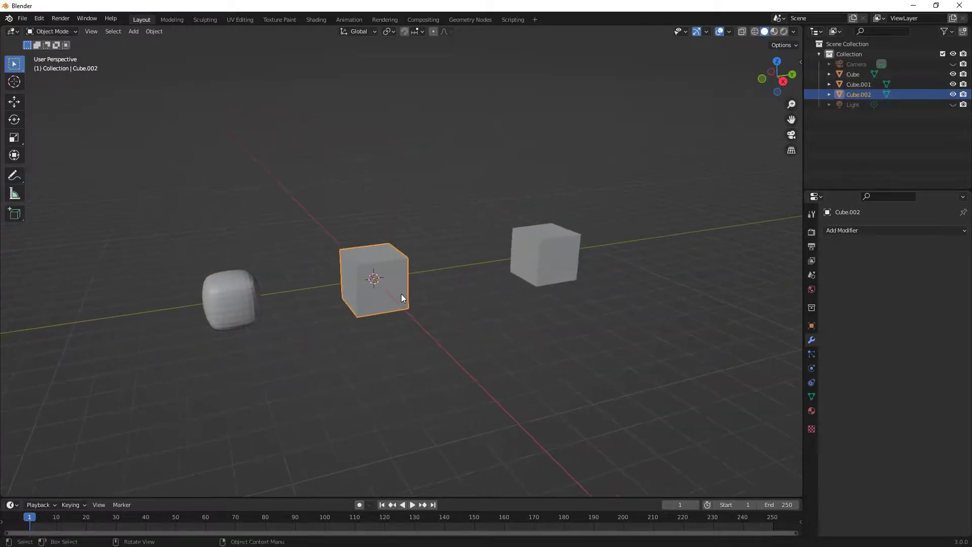
key(Tab)
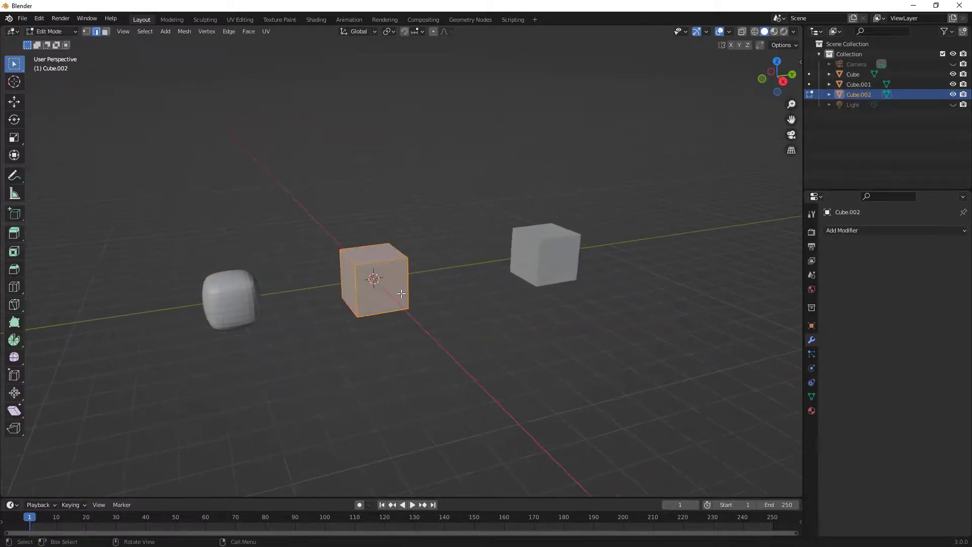
click(355, 279)
click(340, 263)
middle_drag(408, 296, 433, 293)
click(408, 263)
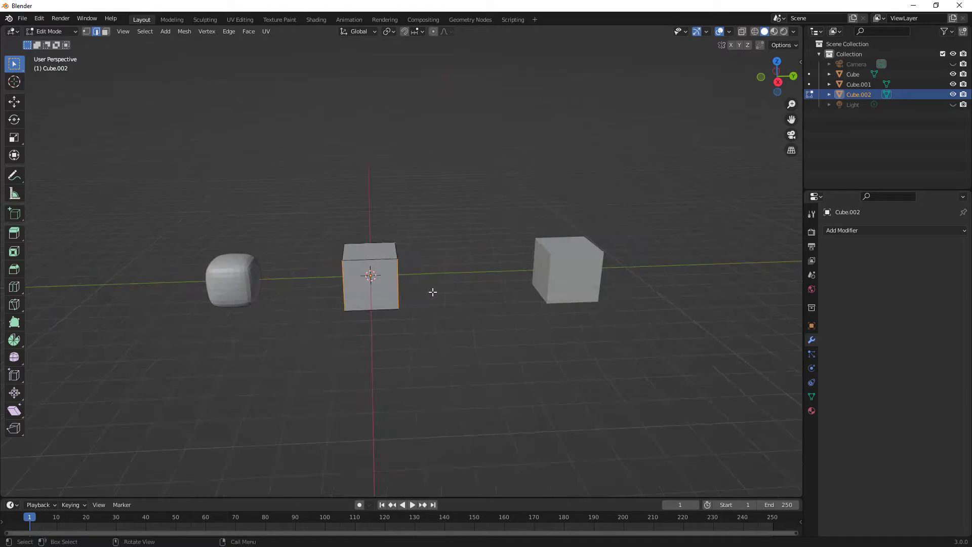
key(ctrl+b)
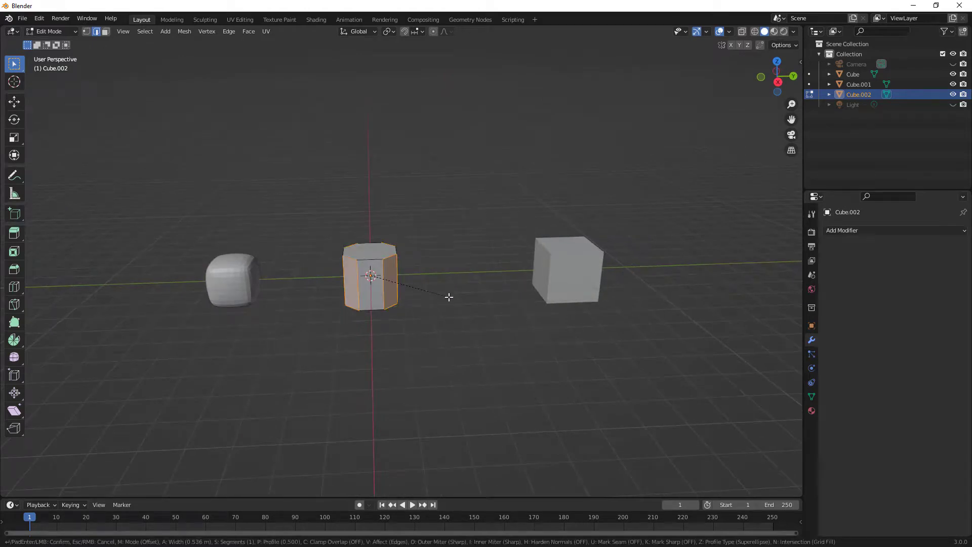
click(445, 297)
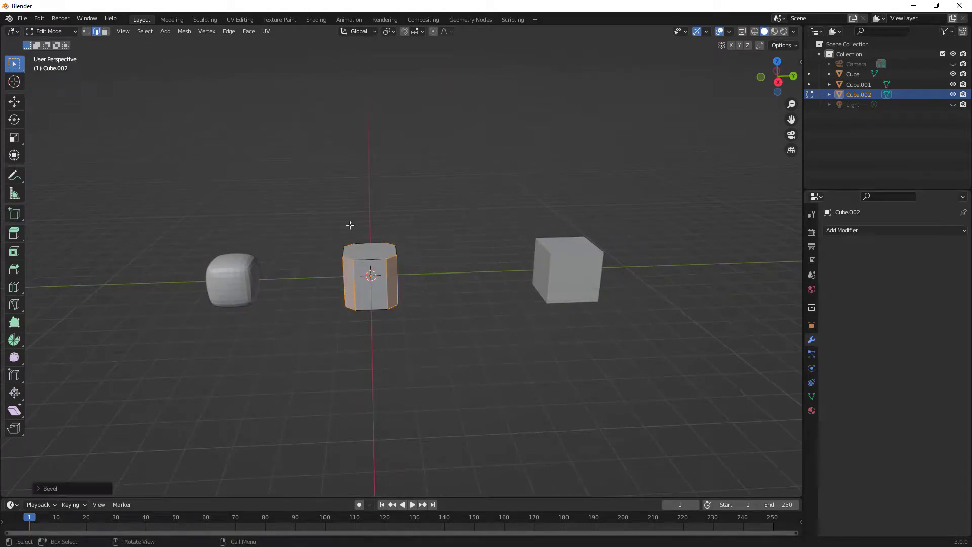
click(229, 31)
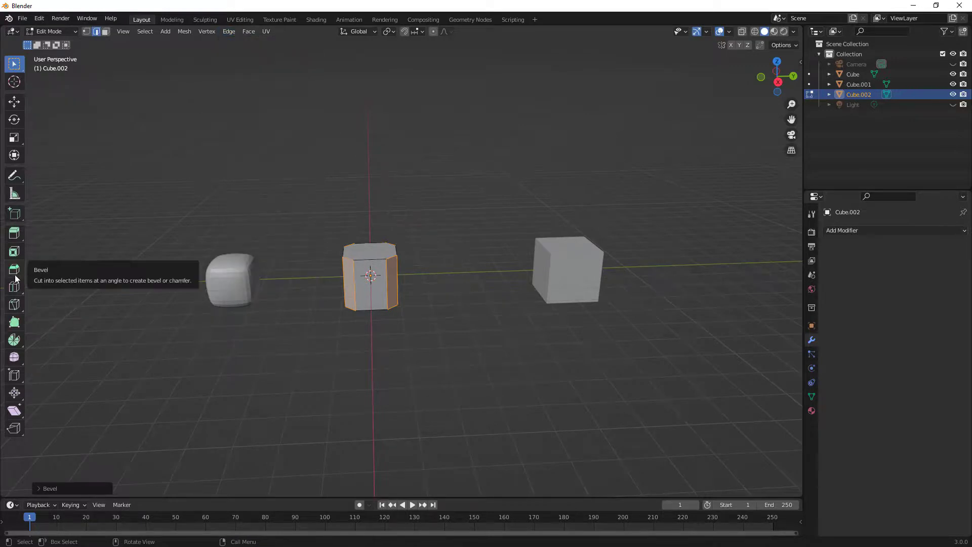
Step: Add a Subdivision Surface modifier to the middle cube and set its viewport level to 2
middle_drag(330, 305, 334, 329)
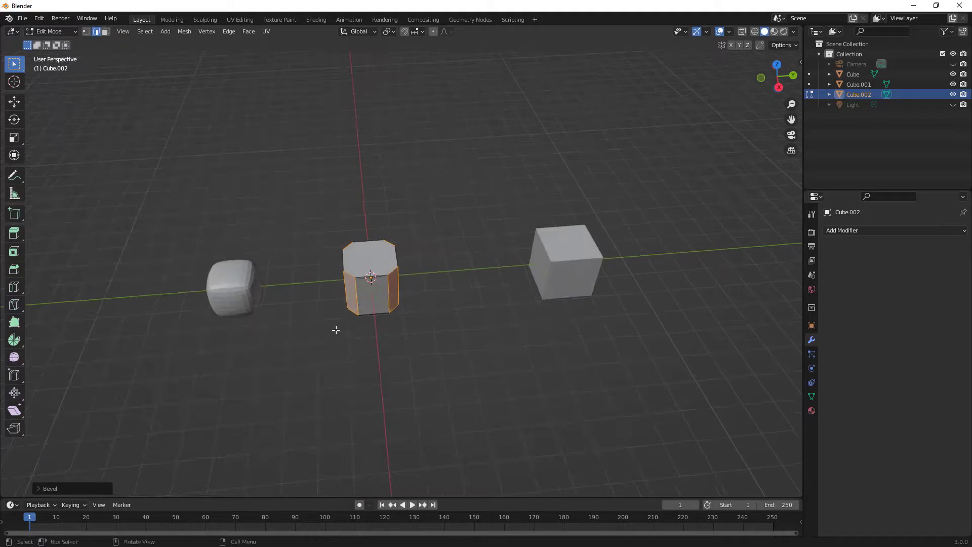
scroll(367, 293, up, 4)
middle_drag(369, 290, 404, 274)
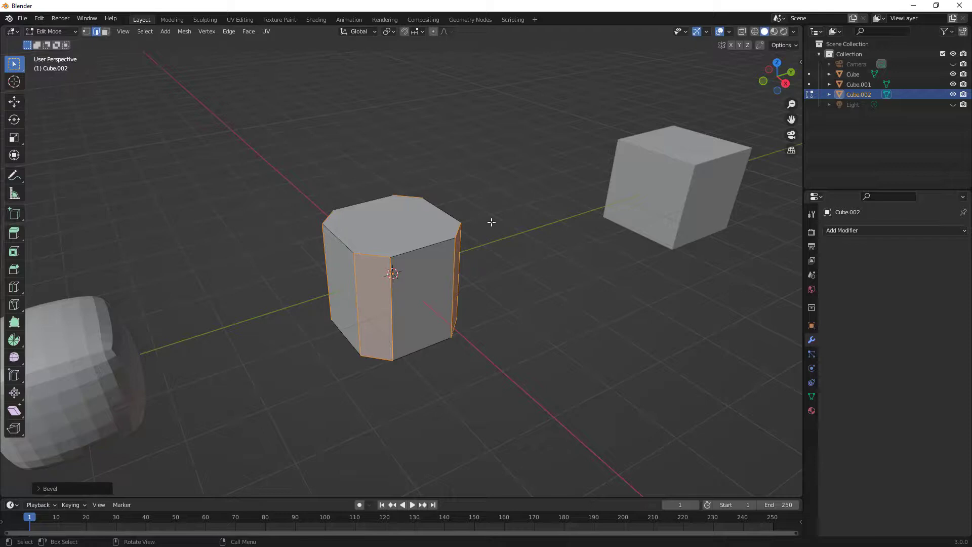
click(840, 231)
click(783, 415)
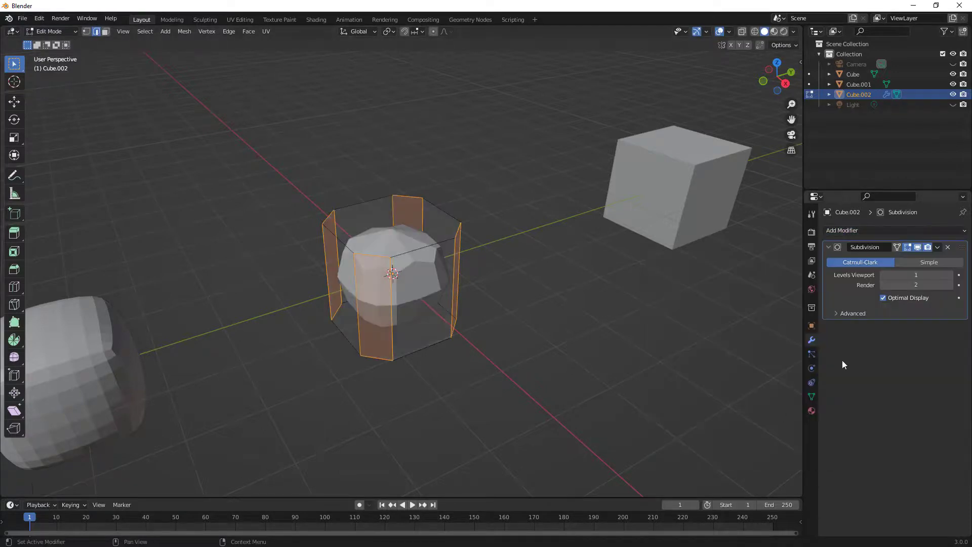
click(950, 275)
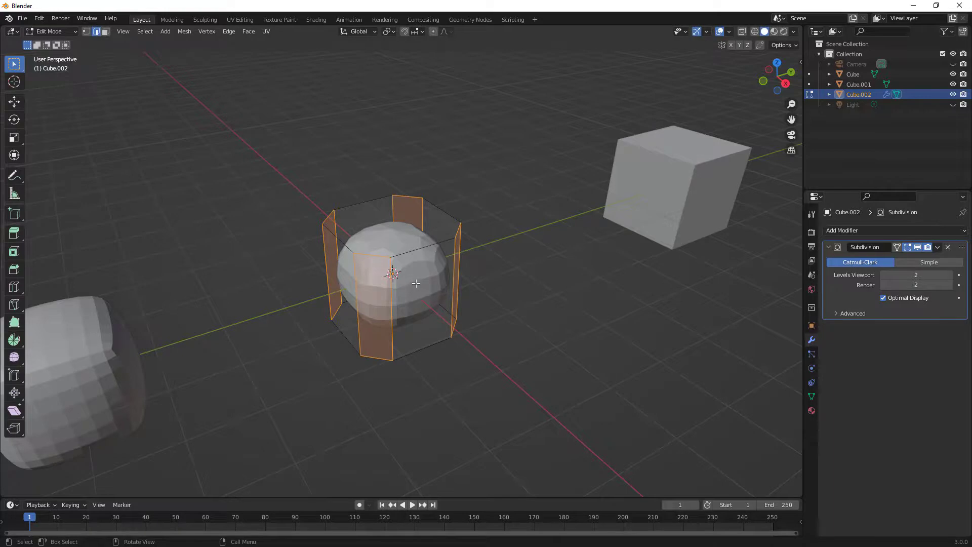
Step: Add a horizontal loop cut around the middle cube, slide it up close to the top face, and deselect it
key(ctrl+r)
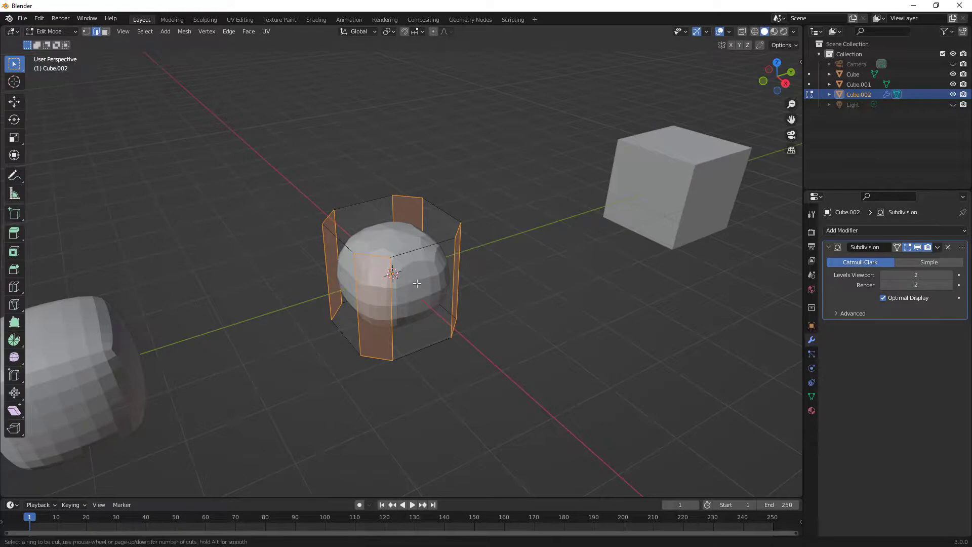
click(399, 274)
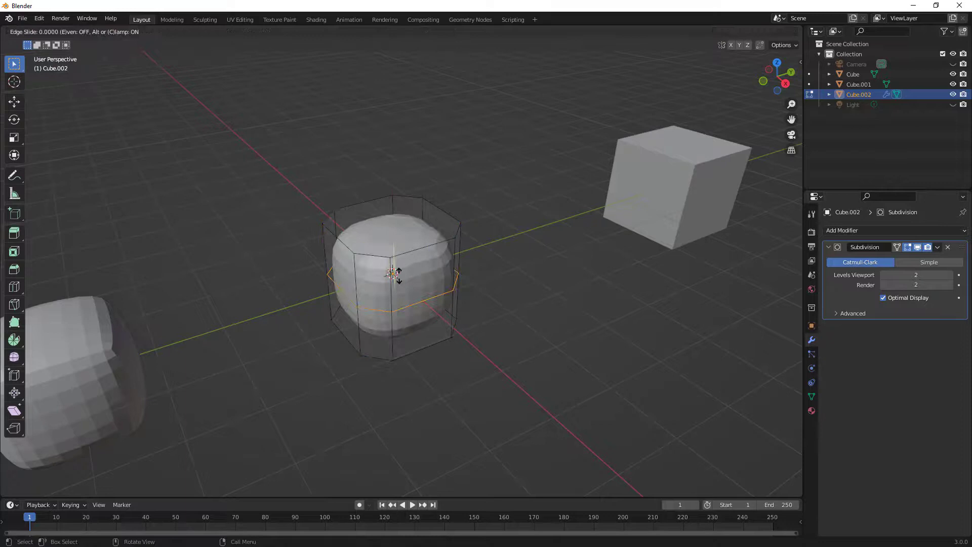
drag(397, 259, 393, 234)
key(ctrl+r)
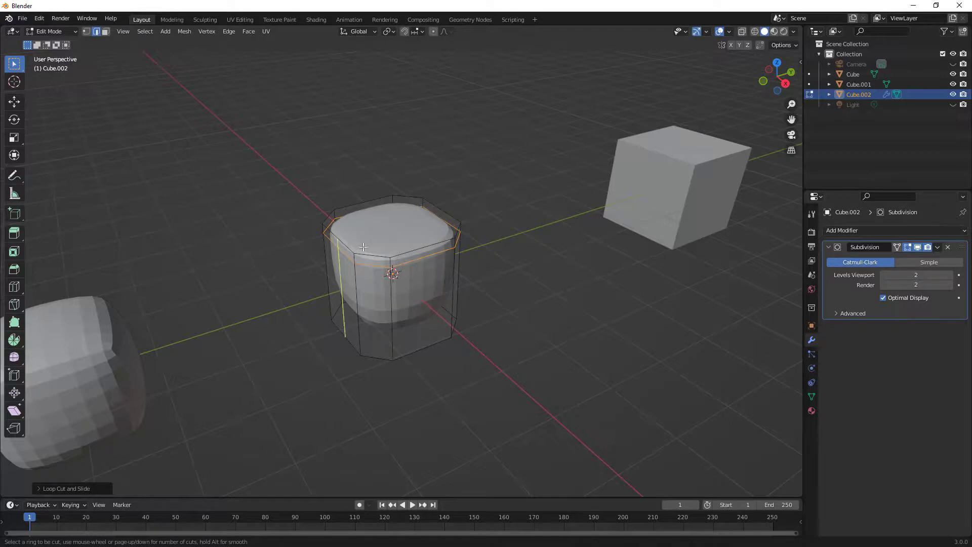
key(Escape)
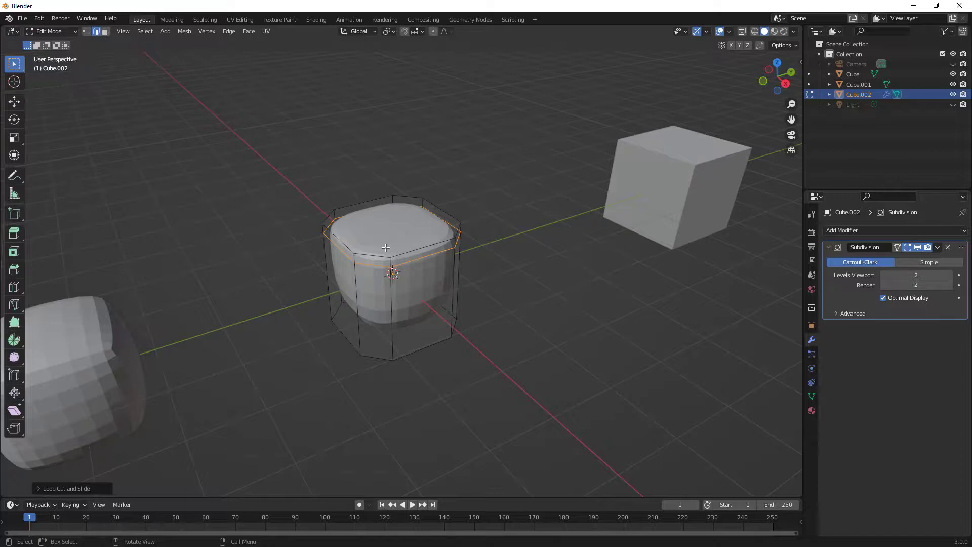
click(69, 277)
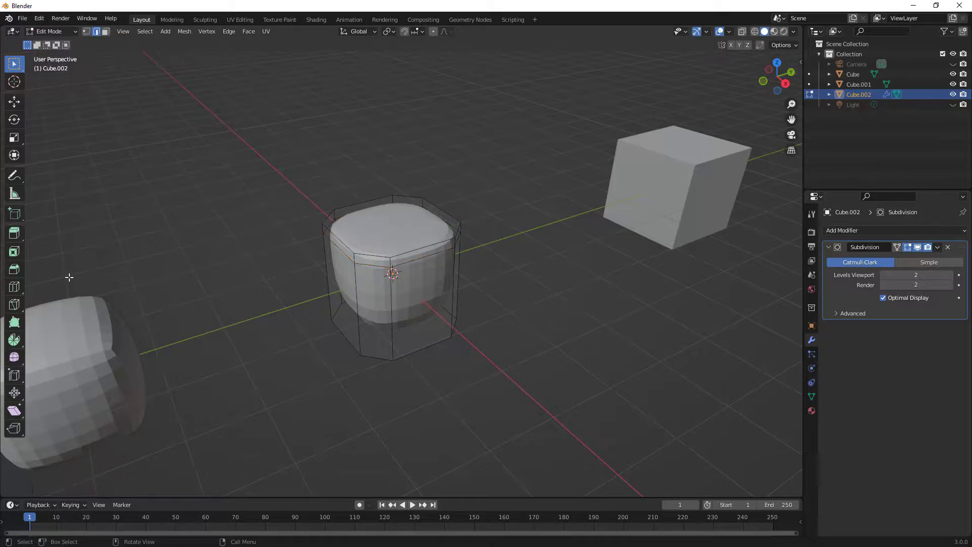
Step: Knife-cut the middle cube's top face in a grid by joining opposite corner vertices along X and Y, and deselect all
click(15, 304)
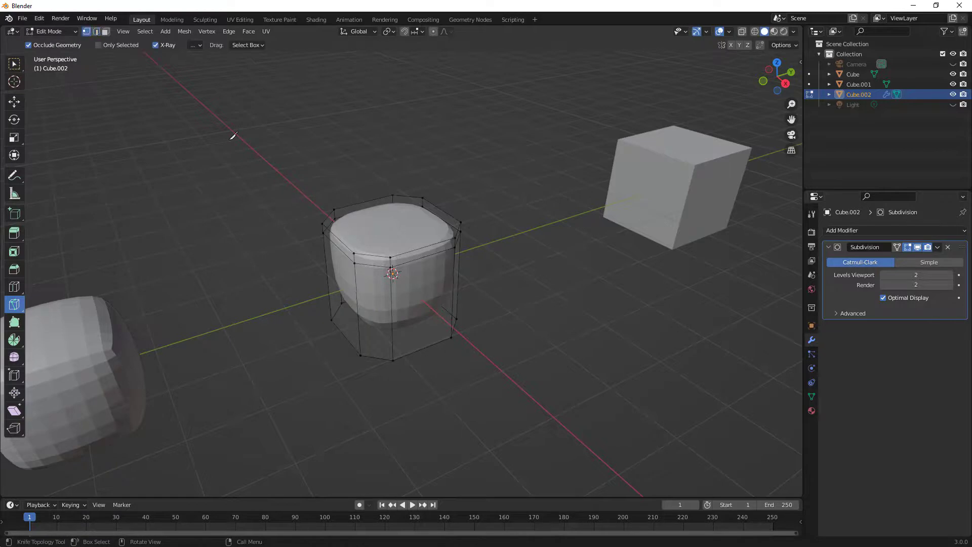
click(324, 223)
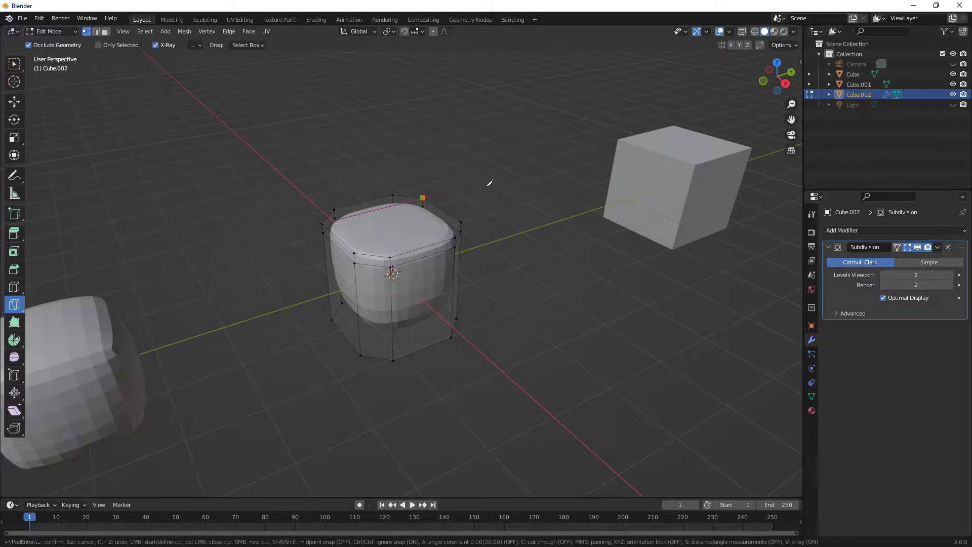
right_click(355, 252)
click(354, 253)
click(465, 219)
click(393, 193)
click(448, 226)
right_click(455, 231)
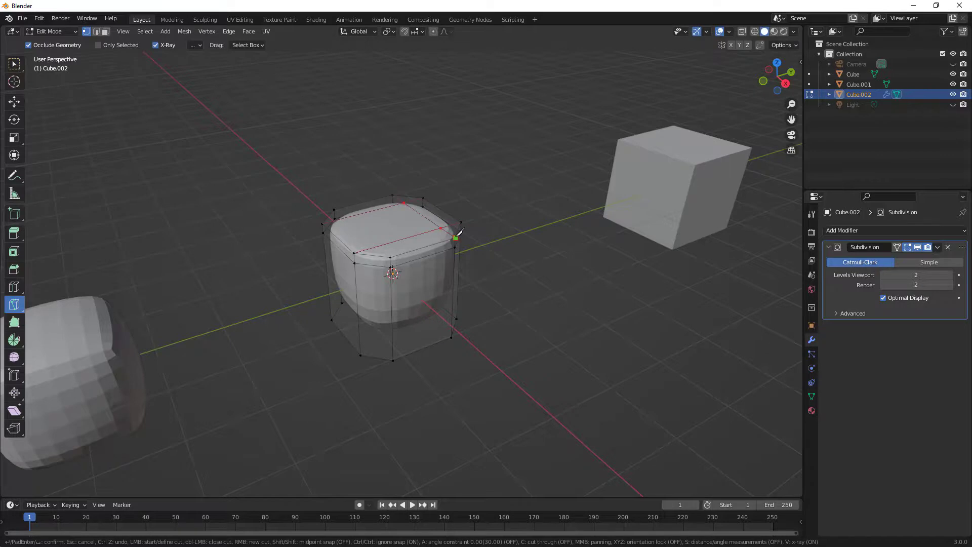
click(335, 208)
click(390, 257)
key(Return)
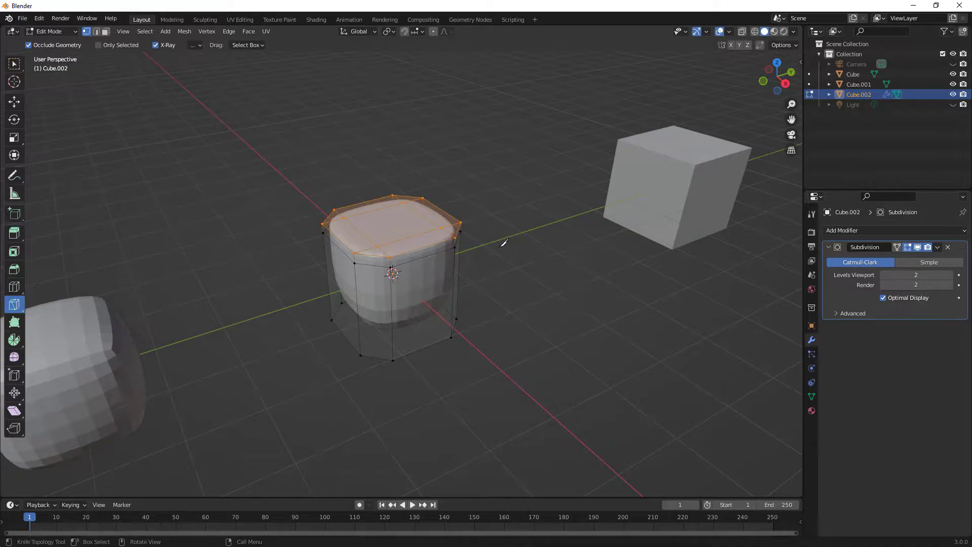
middle_drag(502, 239, 473, 241)
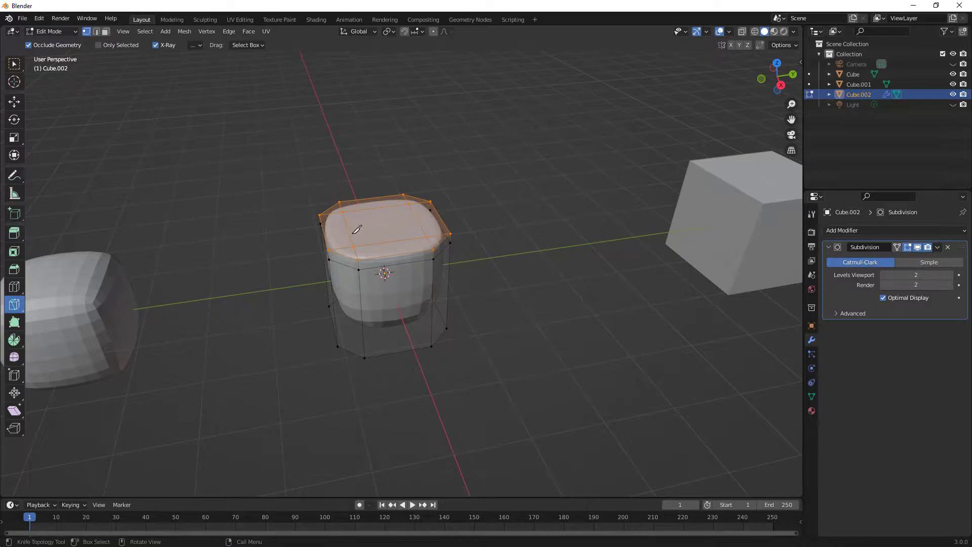
click(14, 63)
click(273, 136)
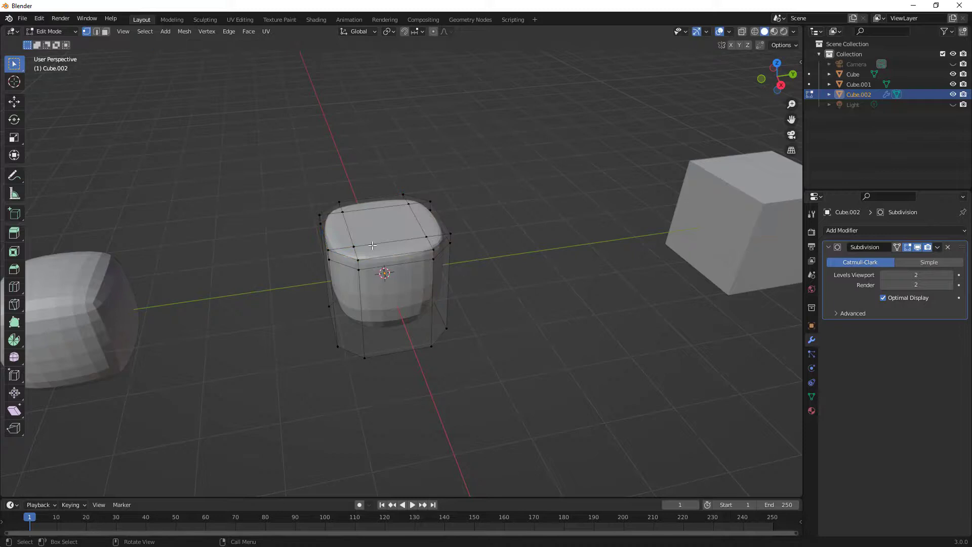
Step: Add three loop cuts through the narrow border faces of the middle cube's top, close to its outer edges
click(96, 31)
key(ctrl+r)
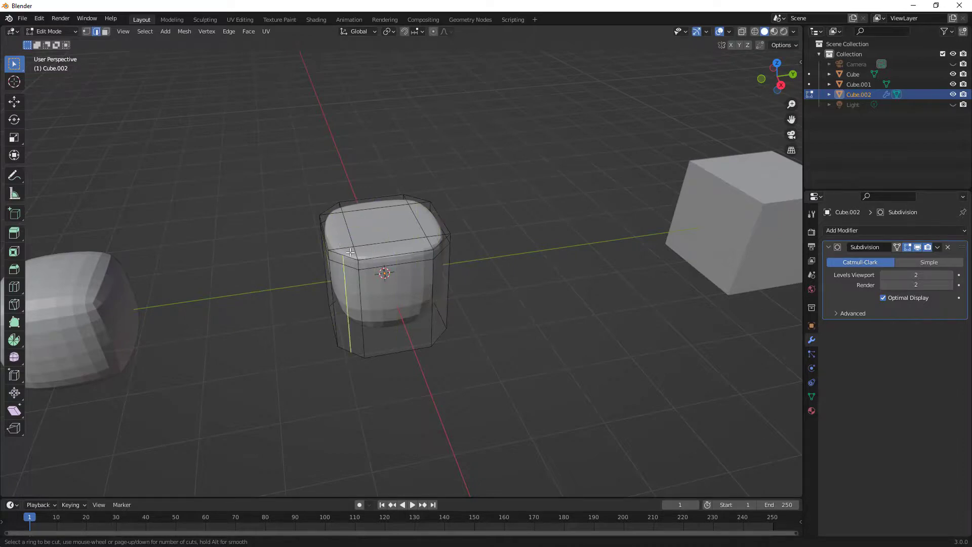
click(349, 251)
click(353, 253)
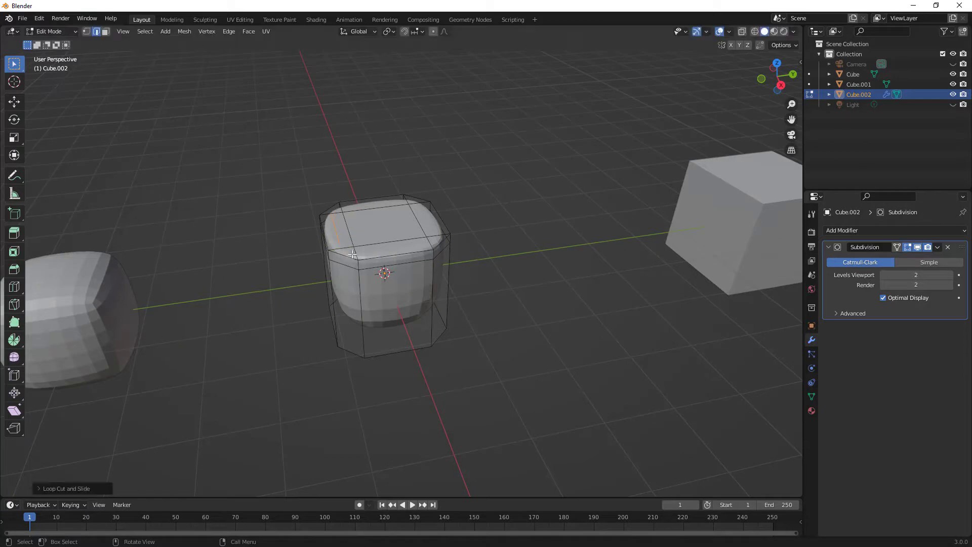
key(ctrl+r)
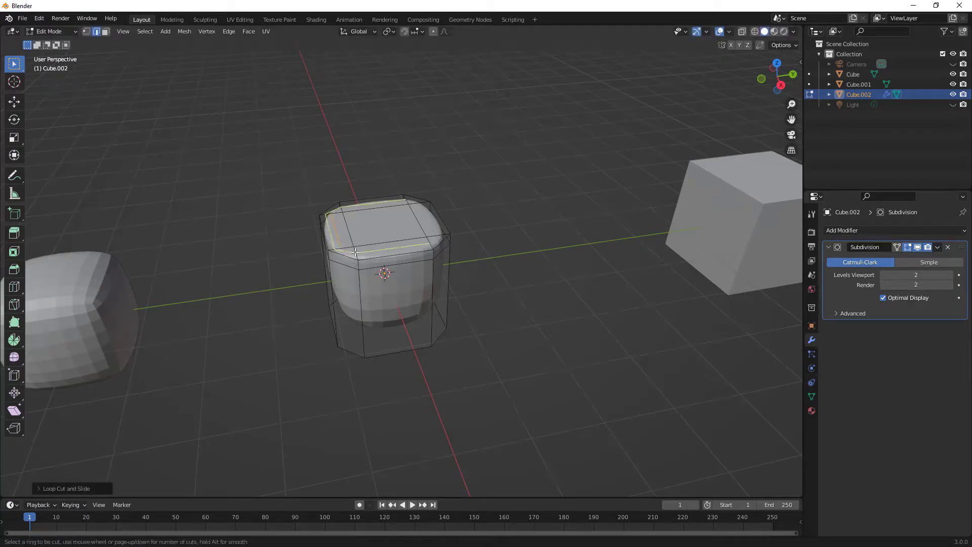
click(356, 250)
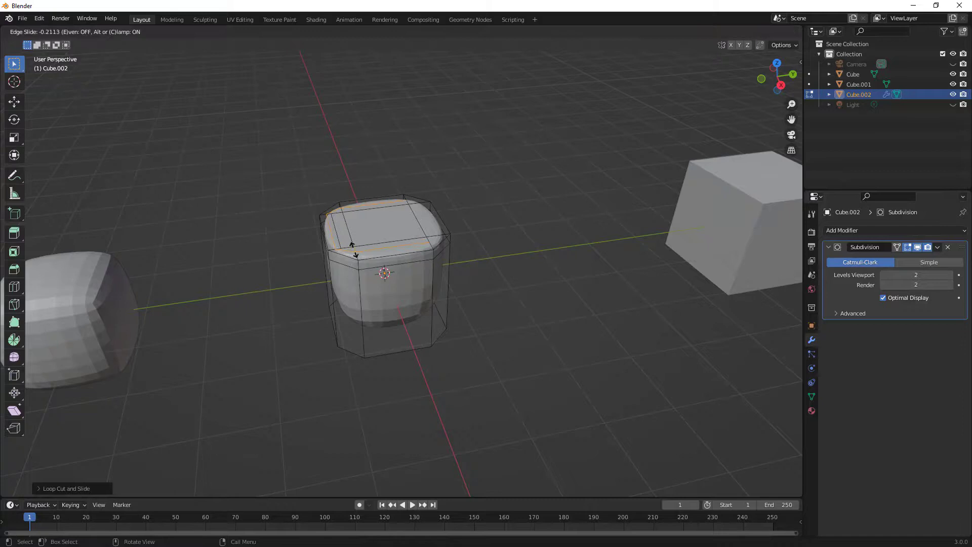
click(357, 249)
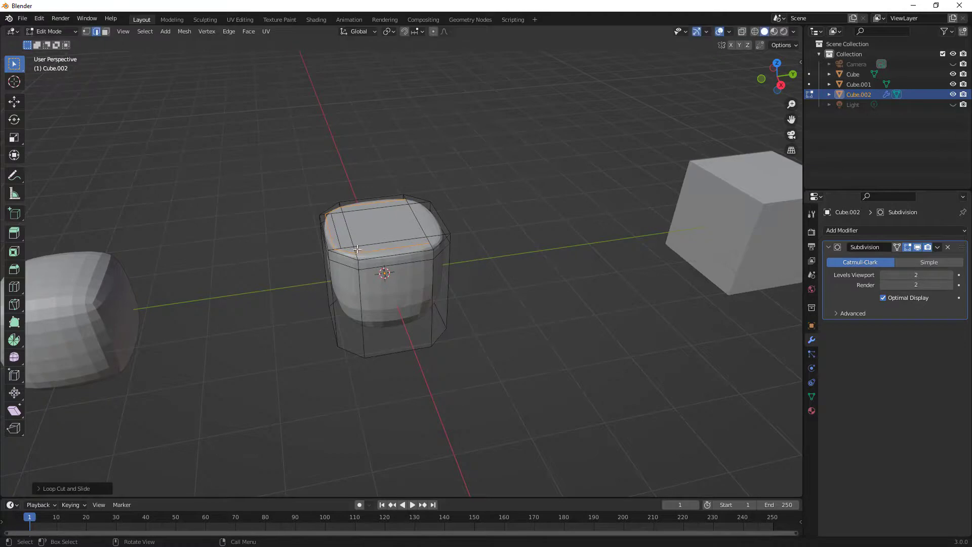
key(ctrl+r)
click(430, 236)
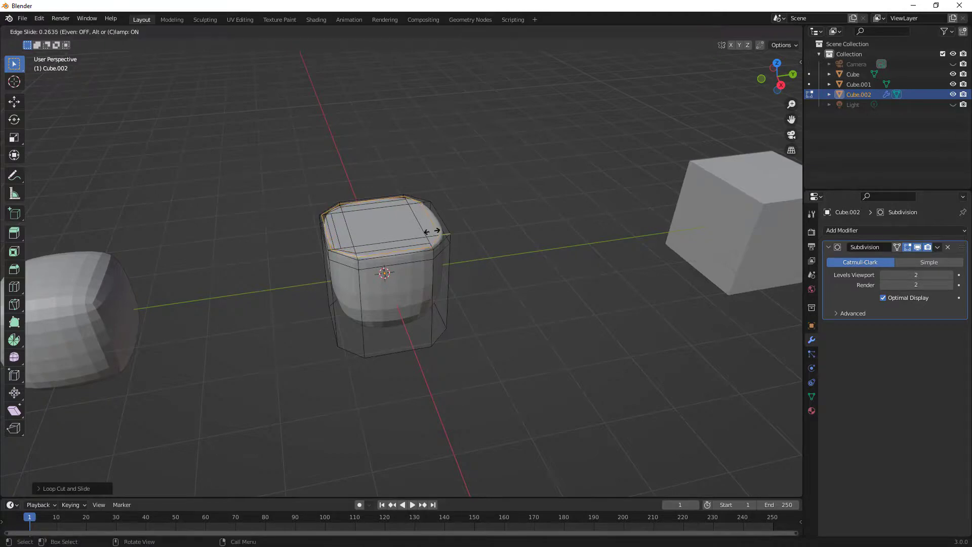
click(432, 231)
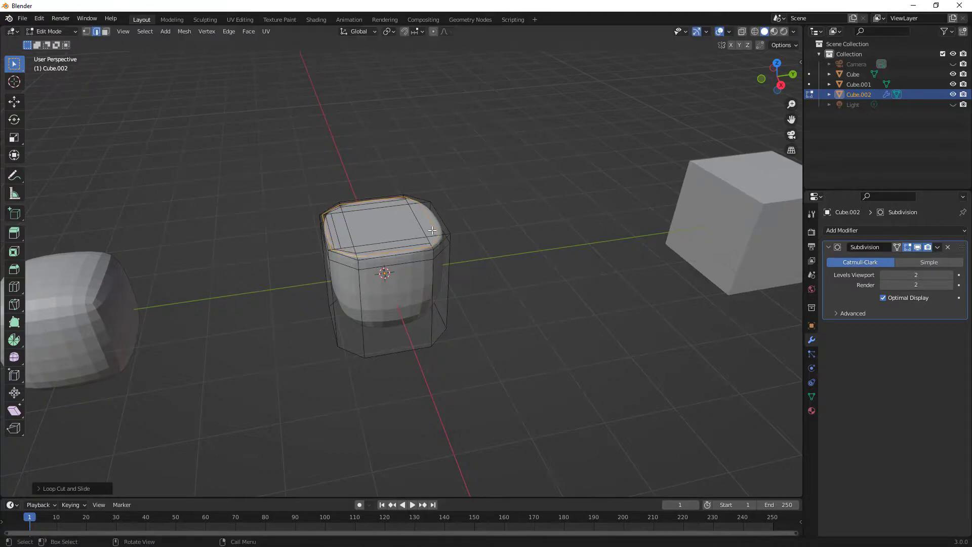
Step: Select the unwanted loop cuts around the middle cube's top border and dissolve their edges
alt+click(336, 228)
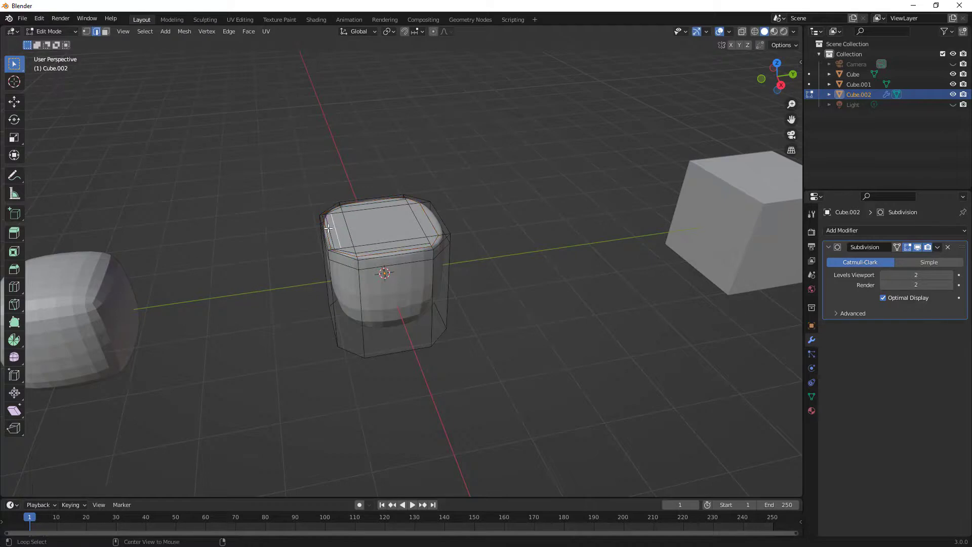
alt+click(334, 226)
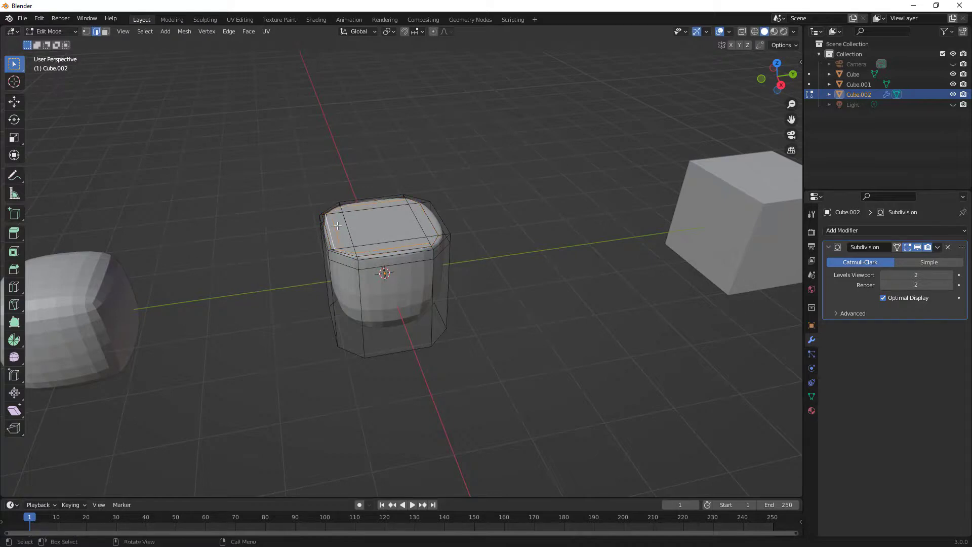
key(x)
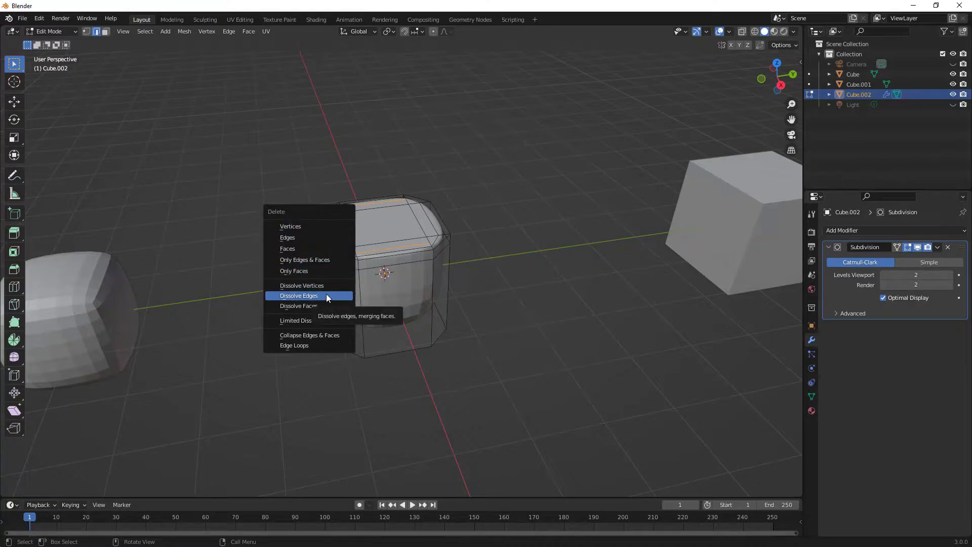
click(326, 296)
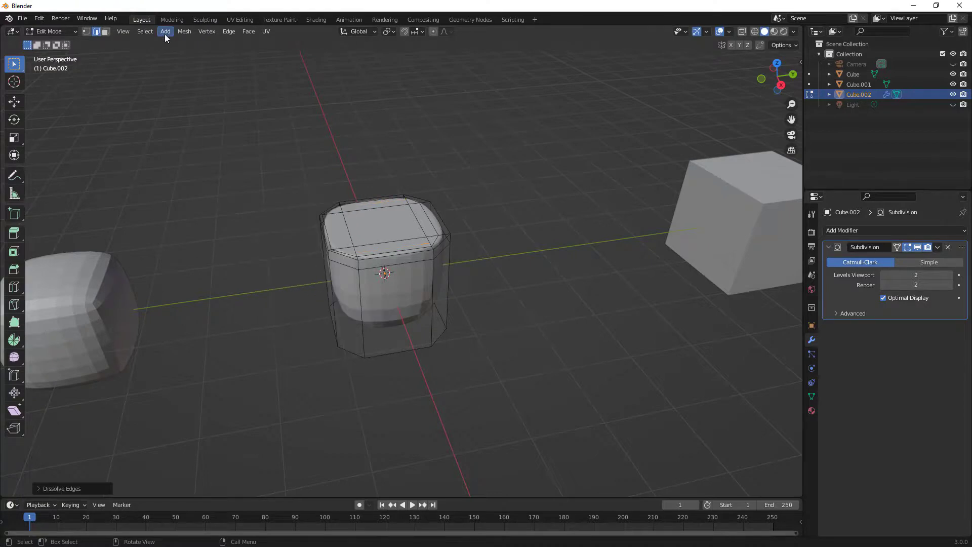
click(183, 32)
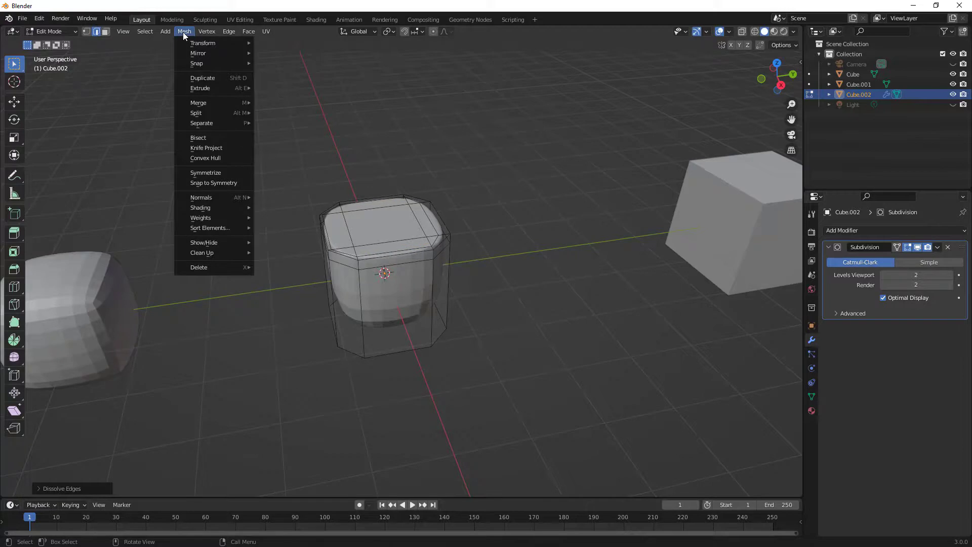
mouse_move(237, 252)
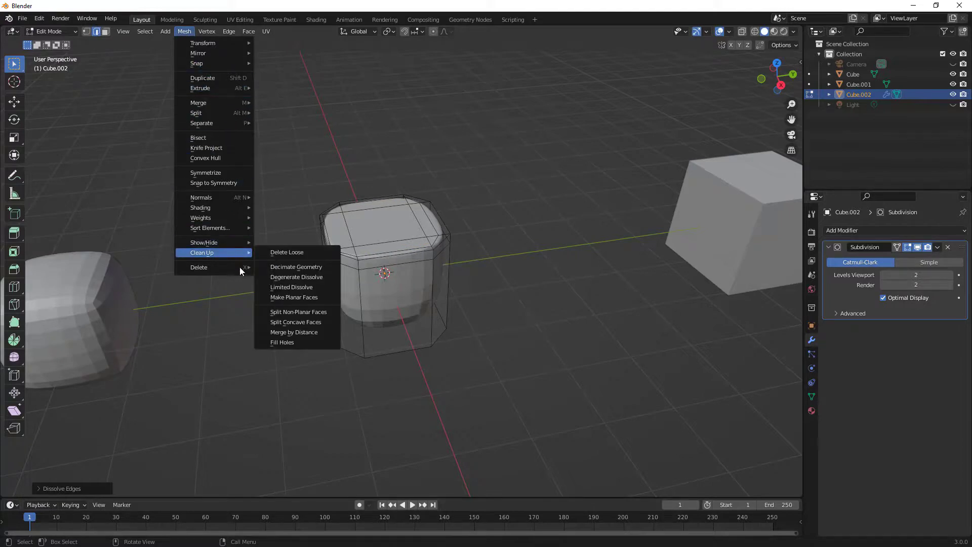
mouse_move(242, 270)
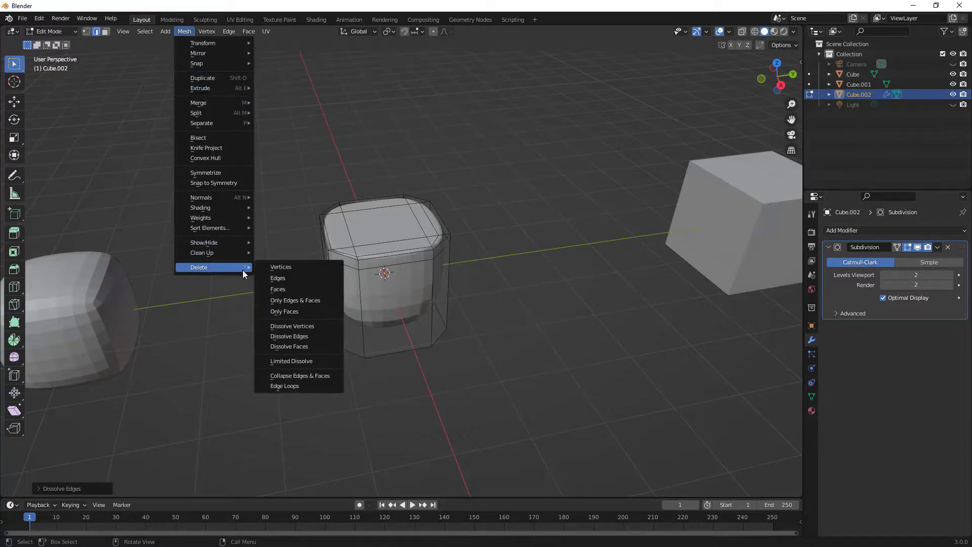
click(304, 336)
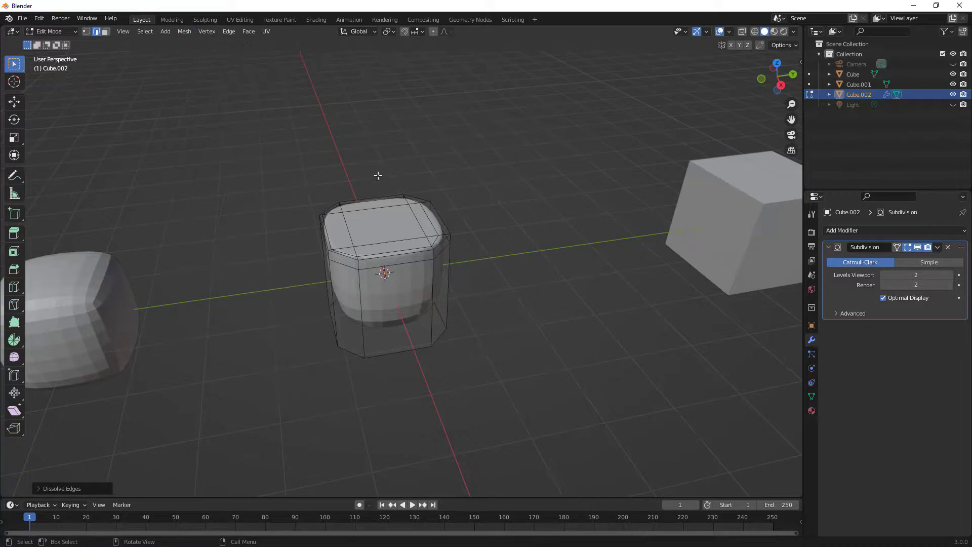
Step: Slide the remaining short edge on the positive Y side of the top face toward the outer border
middle_drag(447, 223, 457, 293)
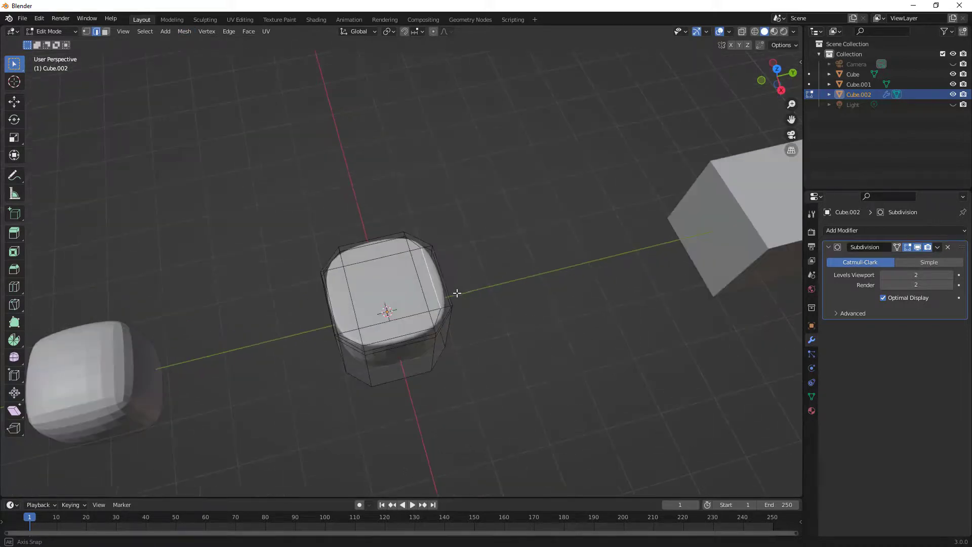
key(g)
key(g)
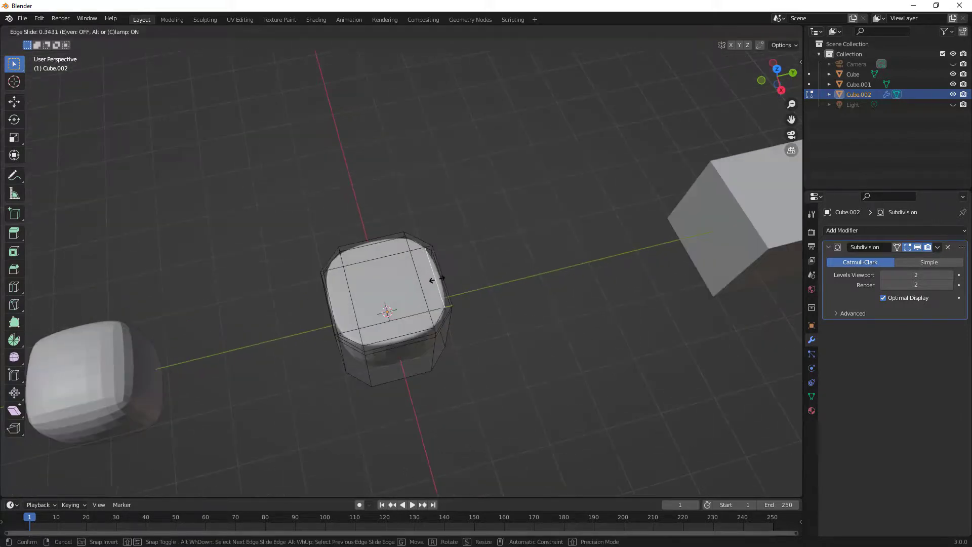
click(438, 279)
Step: Return to Object Mode and set the middle cube's Subdivision viewport level to 3
mouse_move(438, 279)
middle_down()
mouse_move(418, 275)
mouse_move(426, 269)
middle_up()
scroll(406, 221, up, 5)
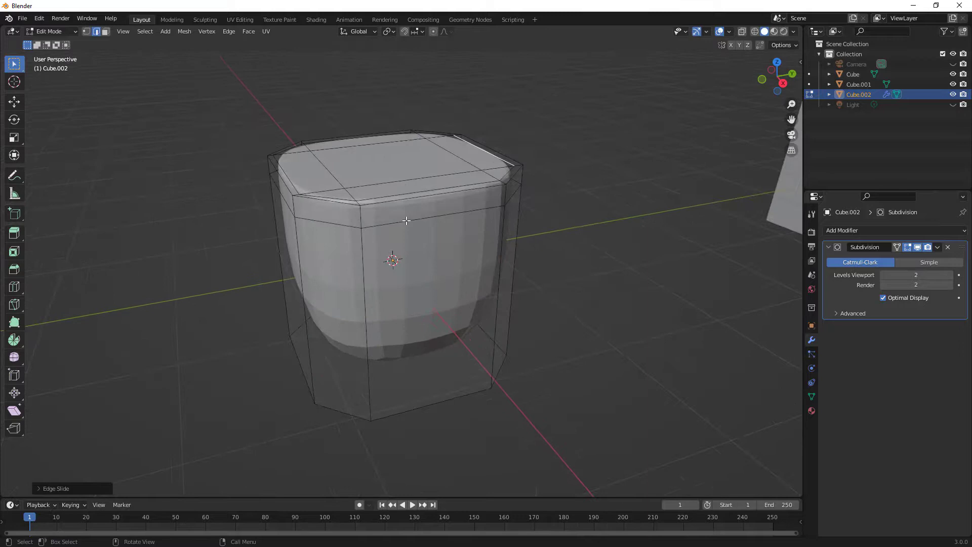
middle_drag(406, 220, 396, 237)
key(Tab)
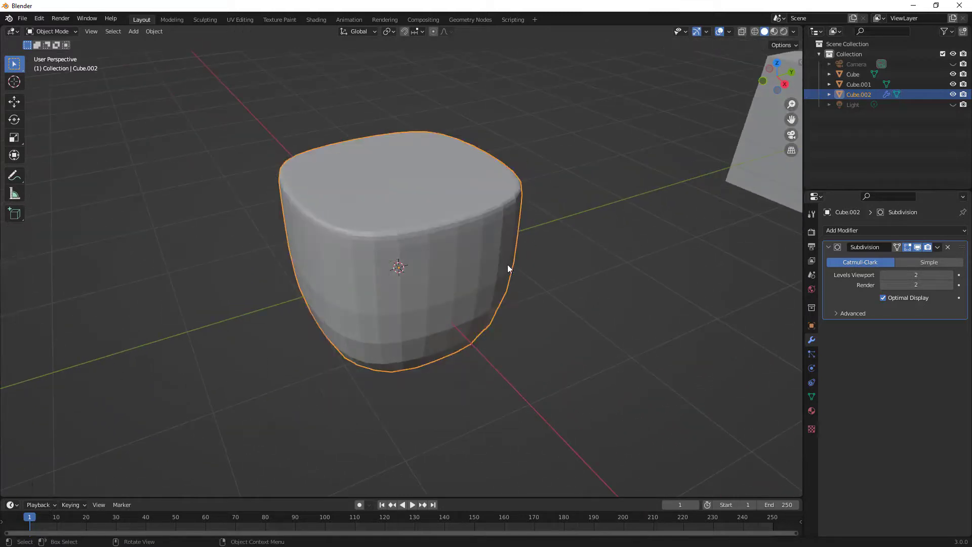
click(951, 275)
click(951, 275)
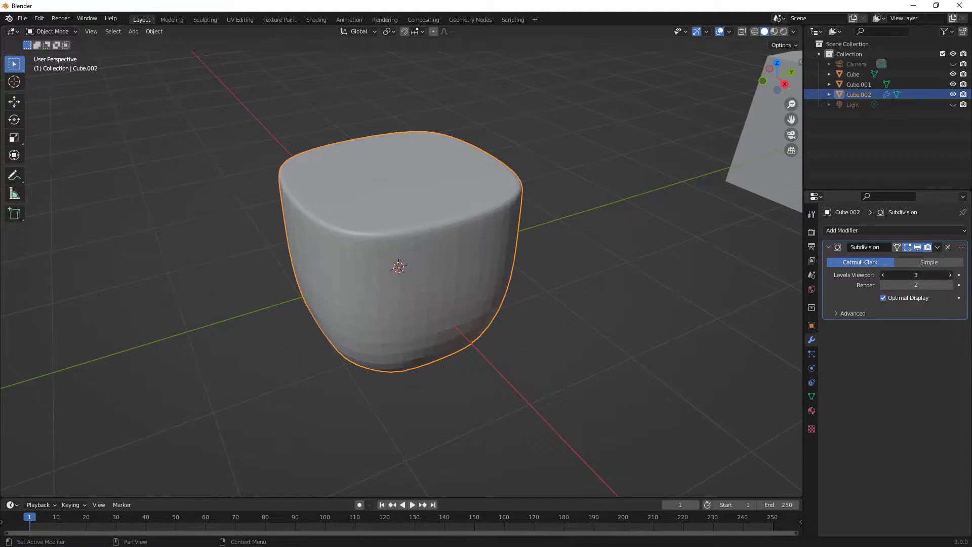
Step: Try raising the middle cube's Subdivision viewport level to 6, and return it to 3
click(951, 274)
click(950, 275)
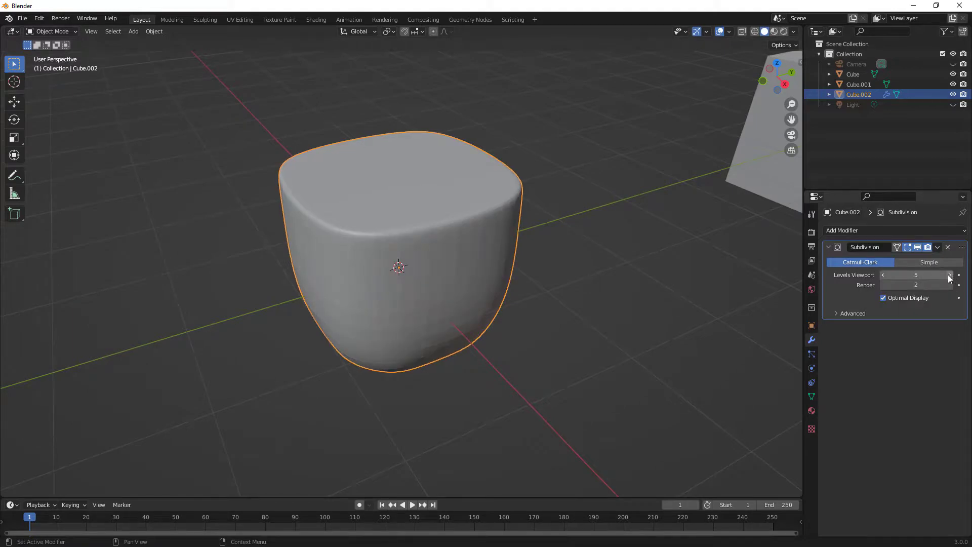
click(884, 275)
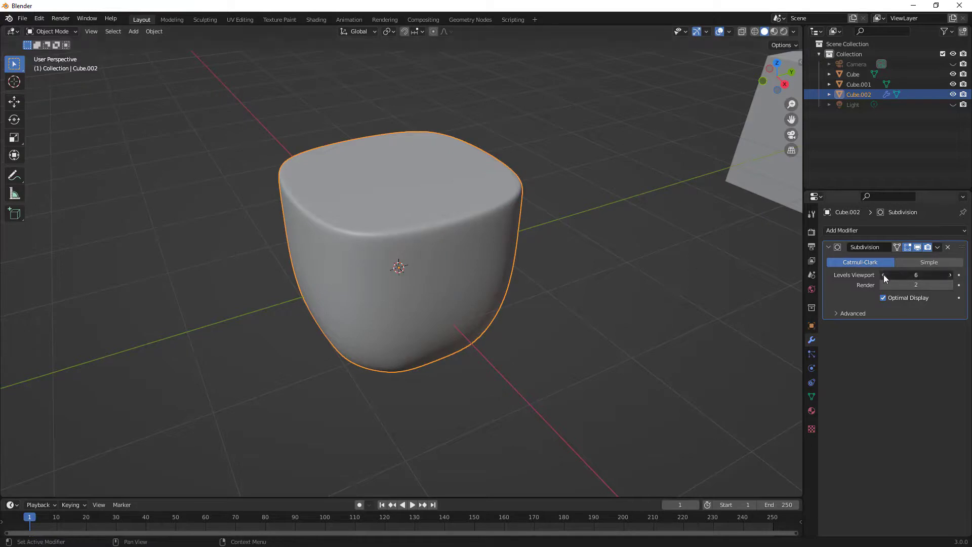
click(883, 275)
click(884, 275)
Step: Apply smooth shading to the middle cube
right_click(478, 224)
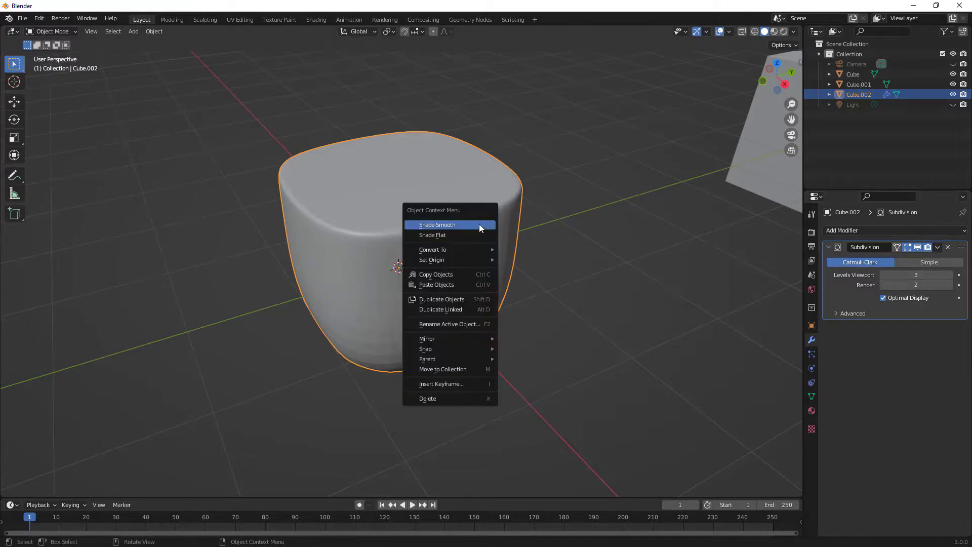
click(469, 225)
middle_drag(471, 274, 445, 294)
Step: Examine the face loops across the middle cube and the edge loops around its top border in Edit Mode
key(Tab)
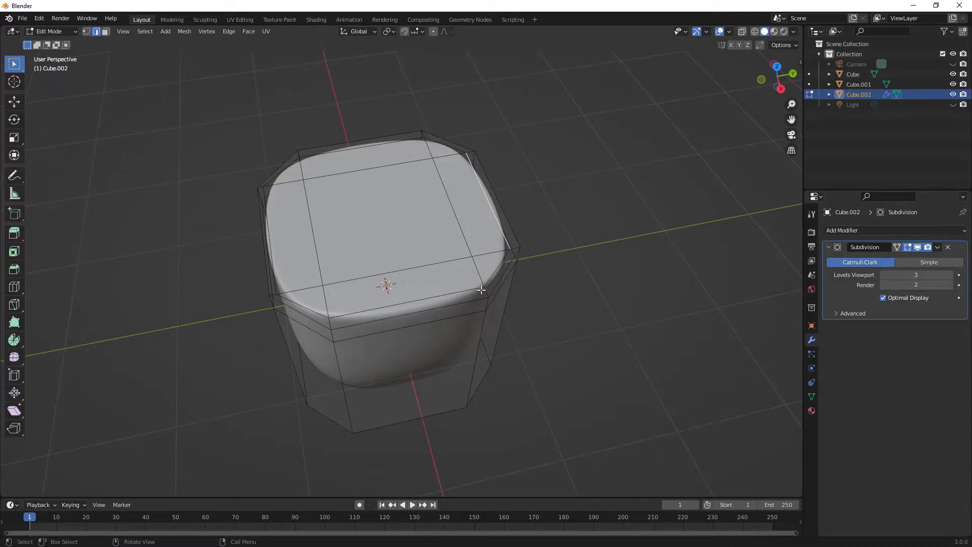
click(106, 32)
alt+click(320, 318)
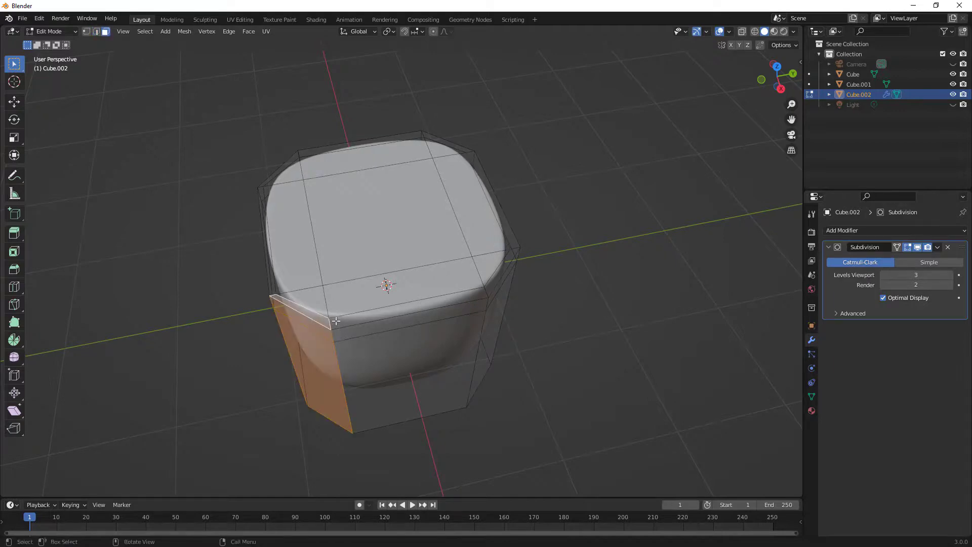
alt+click(334, 318)
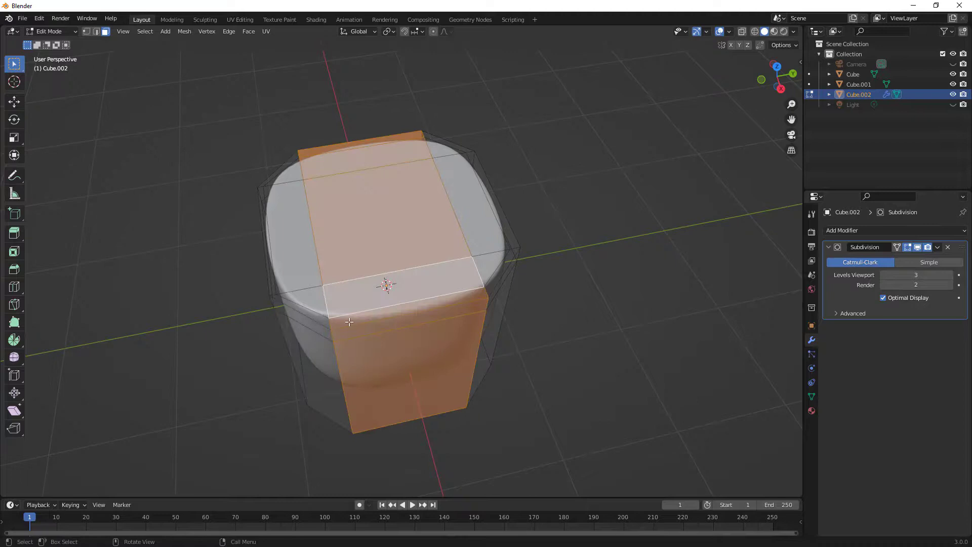
alt+click(290, 261)
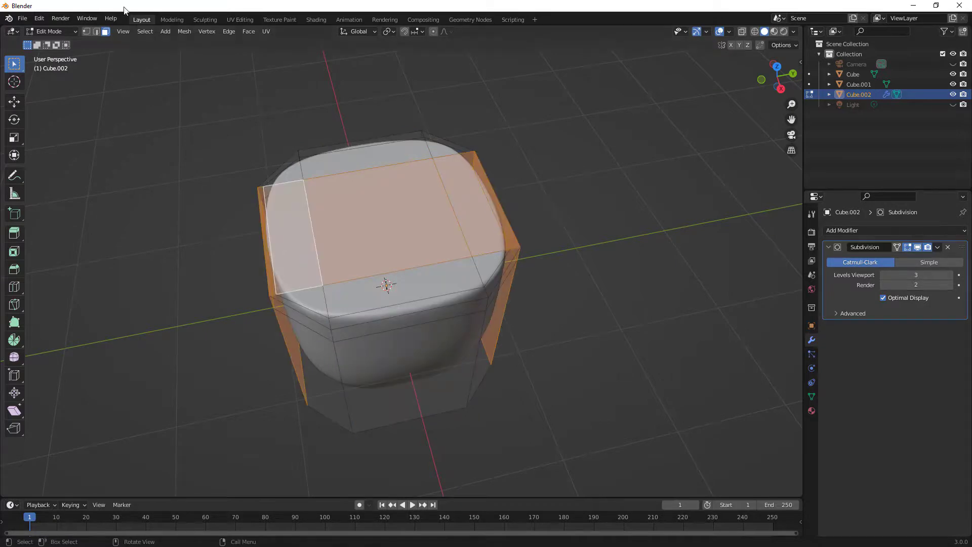
click(97, 32)
alt+click(315, 312)
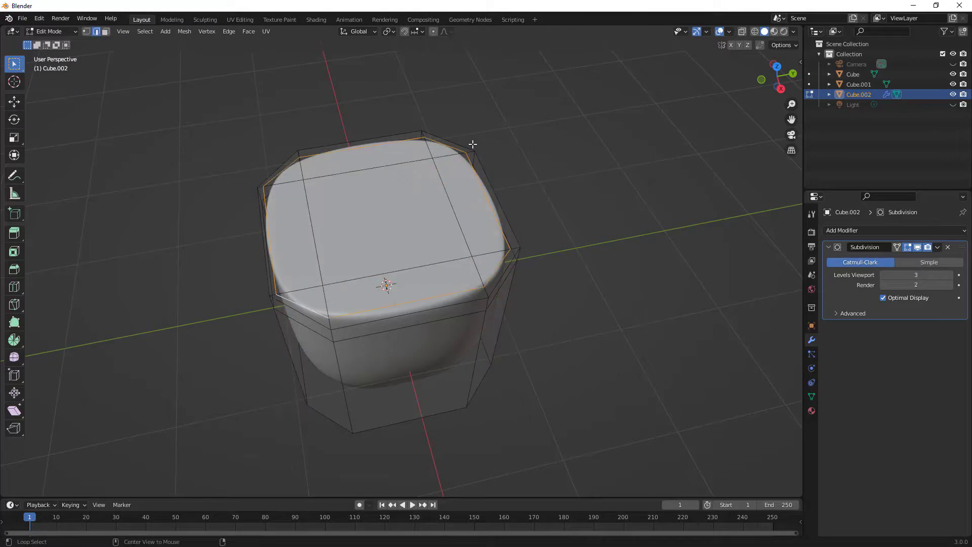
alt+click(419, 311)
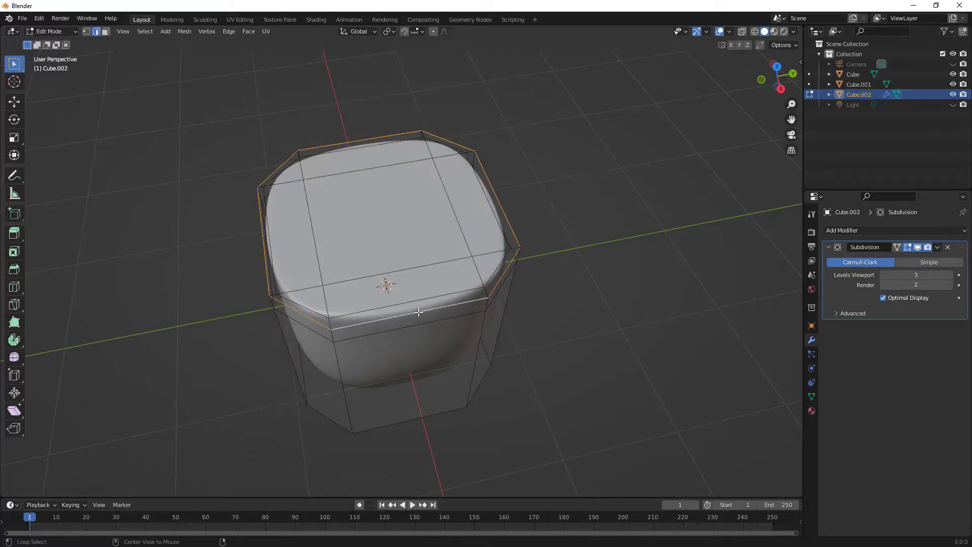
alt+click(406, 328)
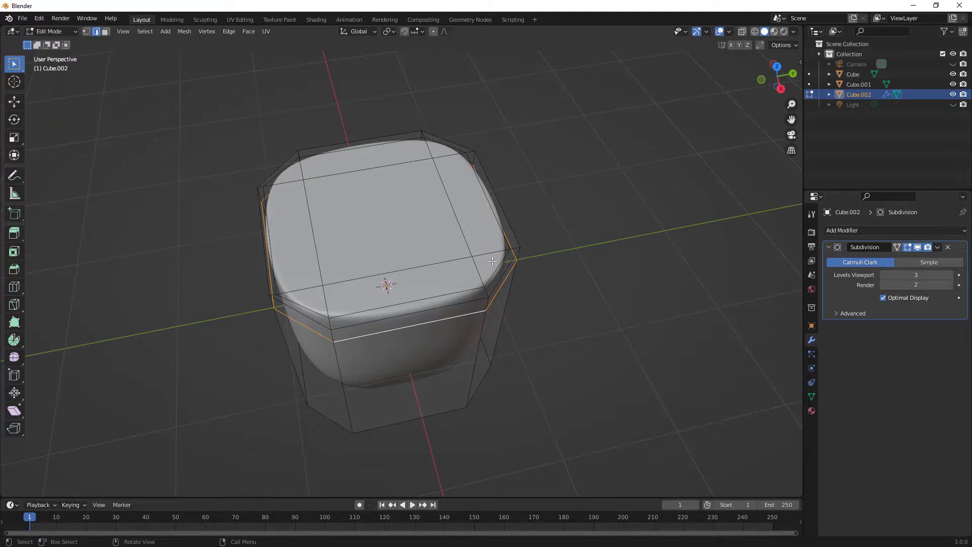
Step: Leave the middle cube and bevel all edges of the plain, unmodified cube in Edit Mode with a single segment
scroll(348, 294, down, 7)
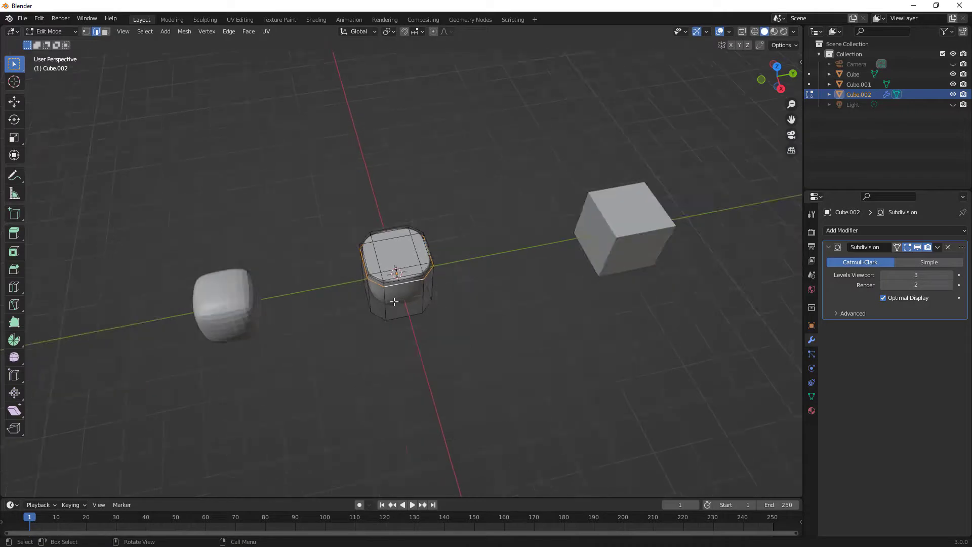
middle_drag(395, 302, 561, 269)
key(Tab)
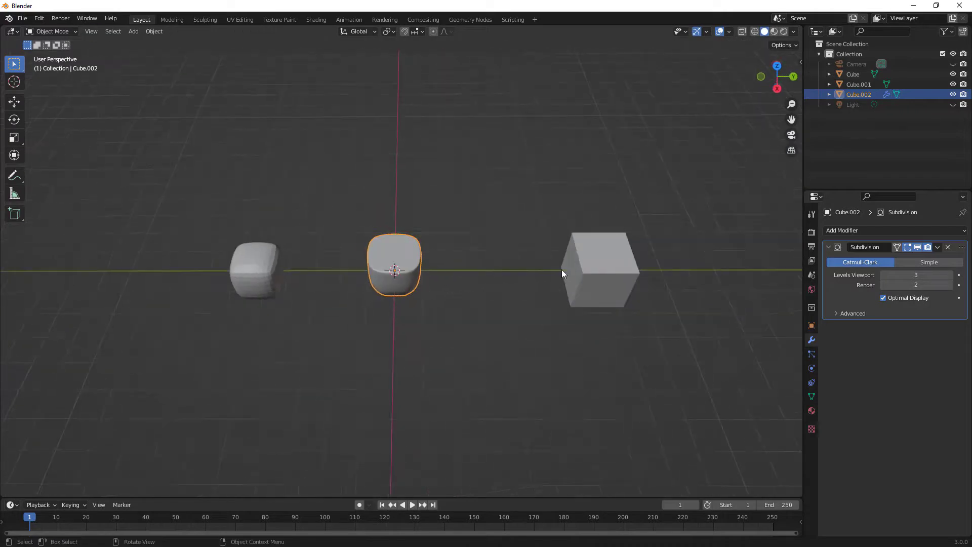
click(632, 257)
key(Tab)
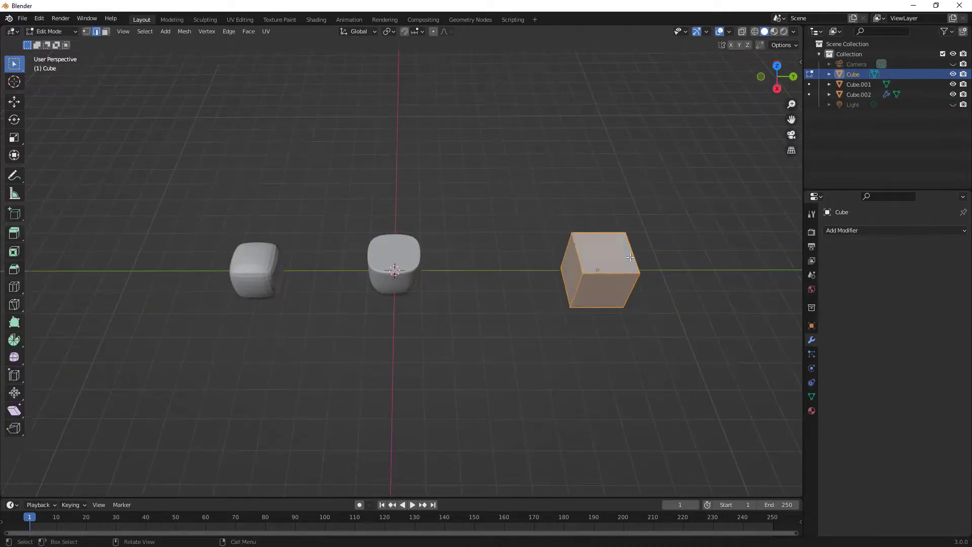
middle_drag(629, 256, 488, 241)
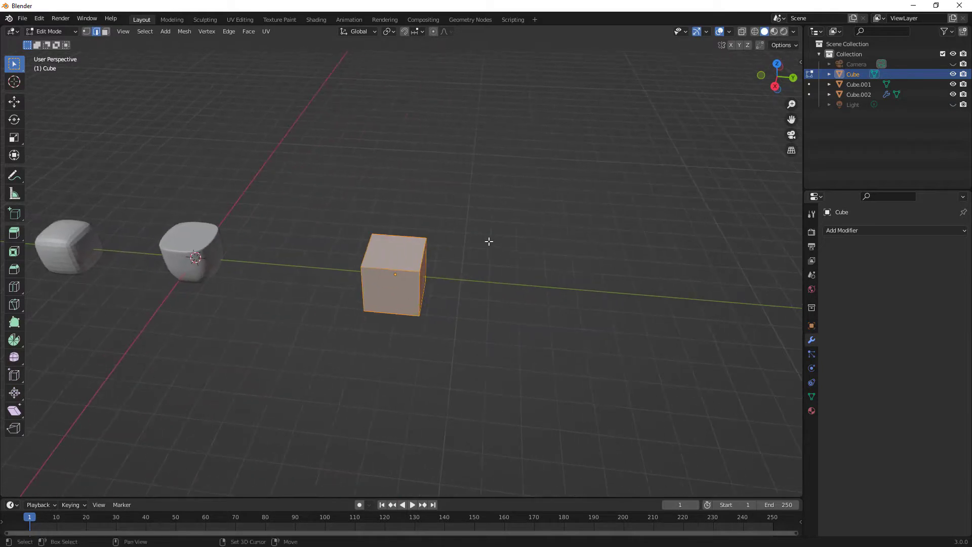
key(ctrl+b)
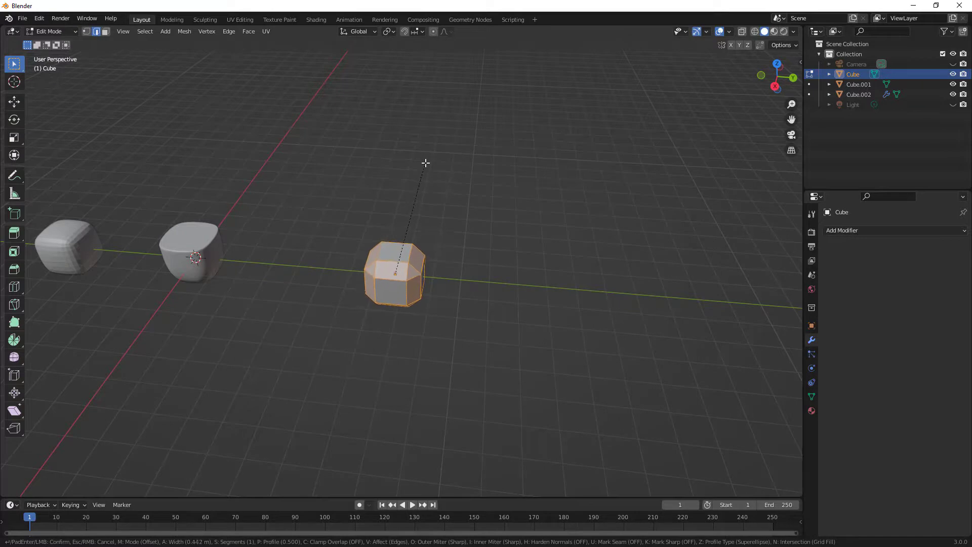
click(425, 165)
scroll(384, 273, up, 3)
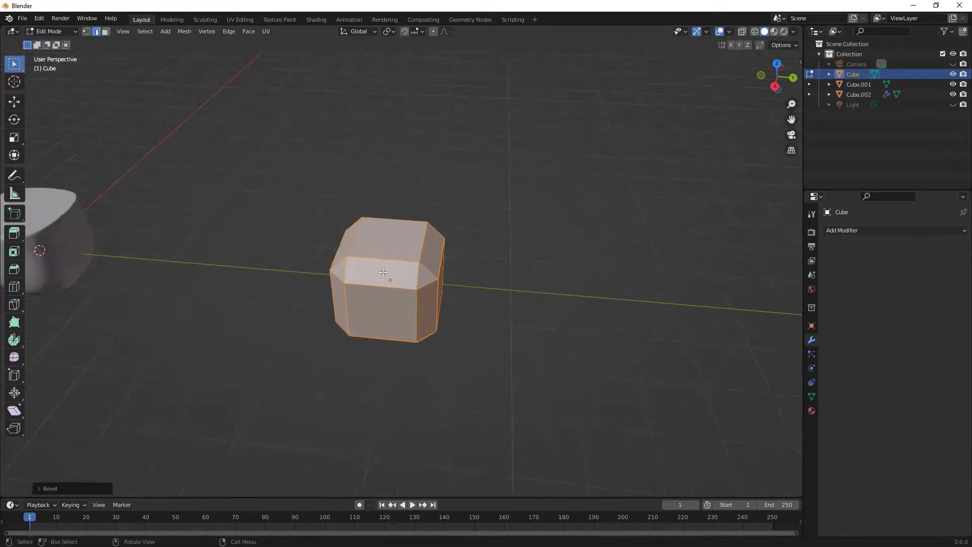
middle_drag(384, 272, 409, 275)
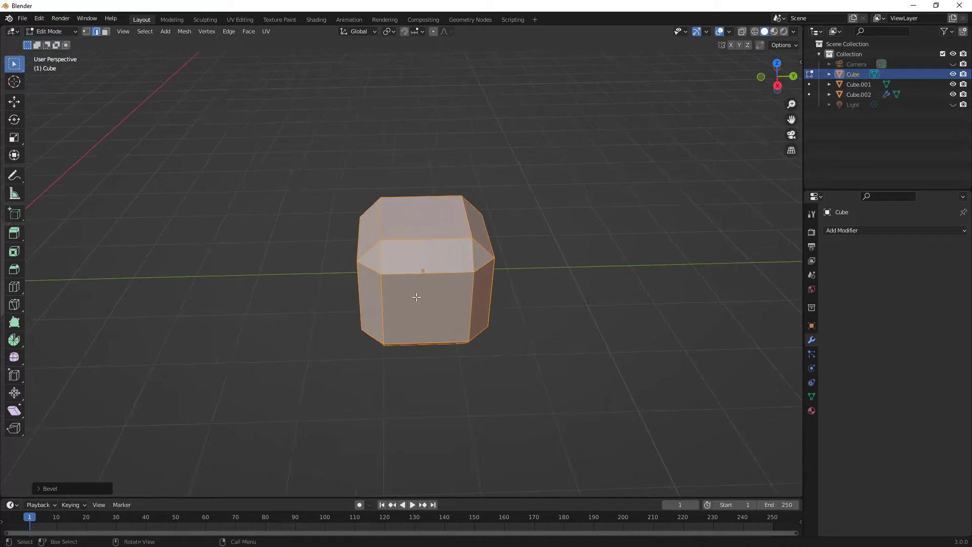
Step: Add one loop cut across the top close to its positive X bevel and another around the sides just below the top bevel
key(ctrl+r)
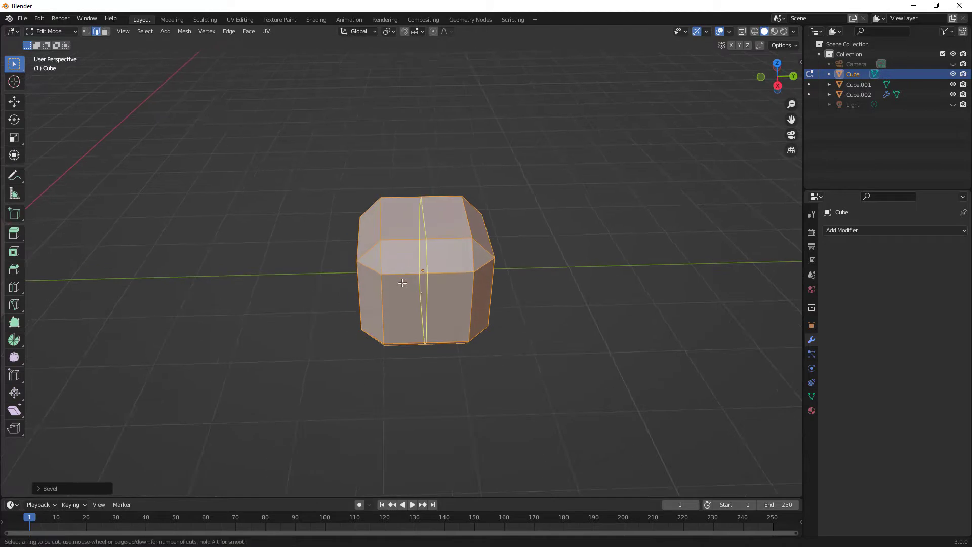
click(383, 226)
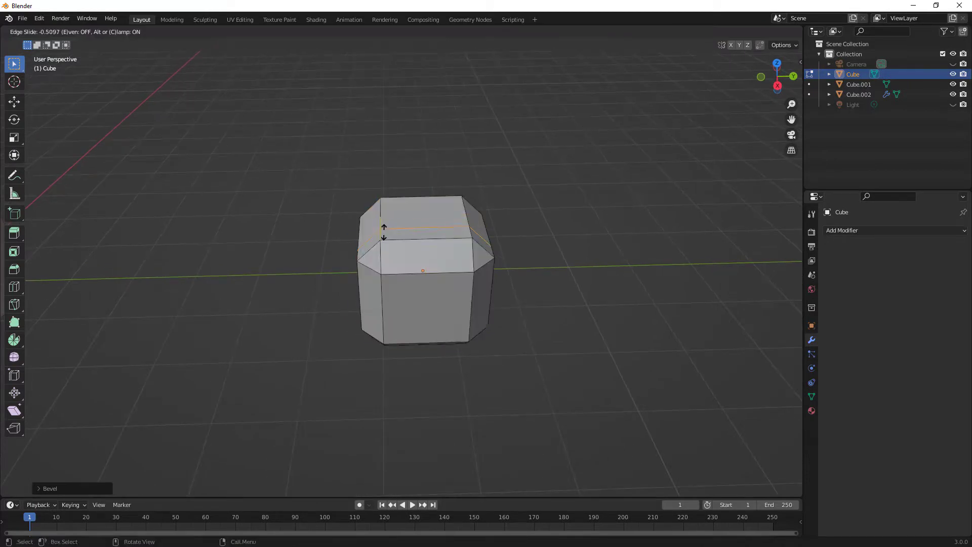
click(384, 239)
key(ctrl+r)
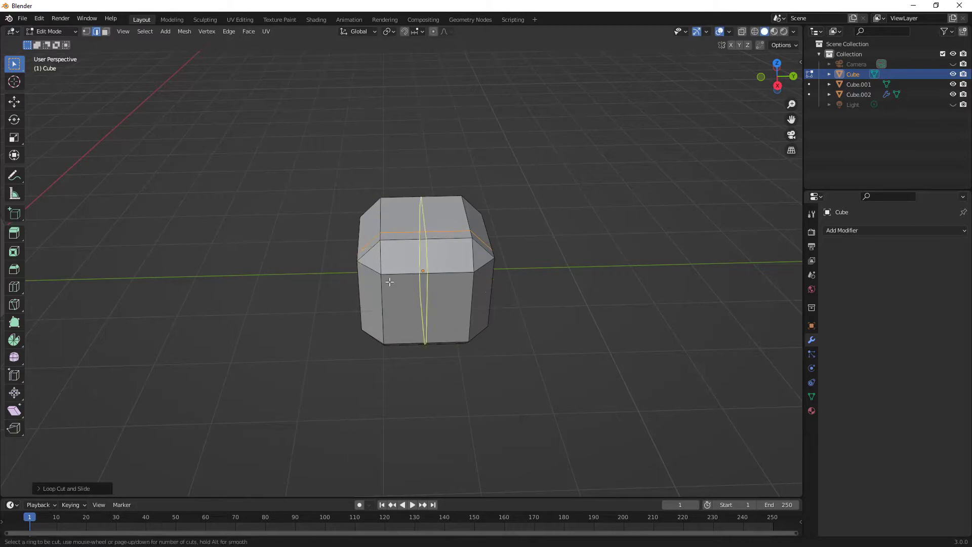
click(388, 282)
click(389, 263)
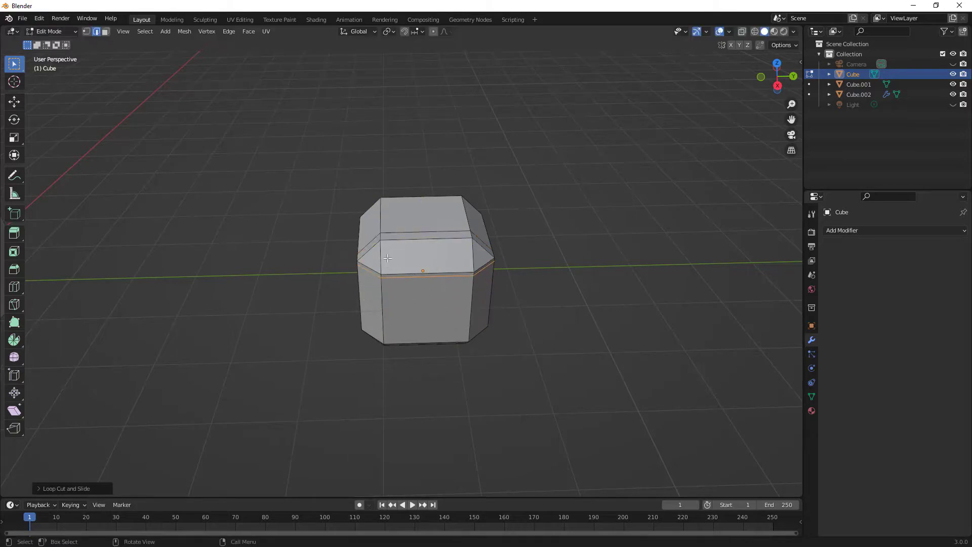
Step: Add a loop cut over the cube's top and sides, slid close to the negative X bevel
middle_drag(393, 287, 474, 273)
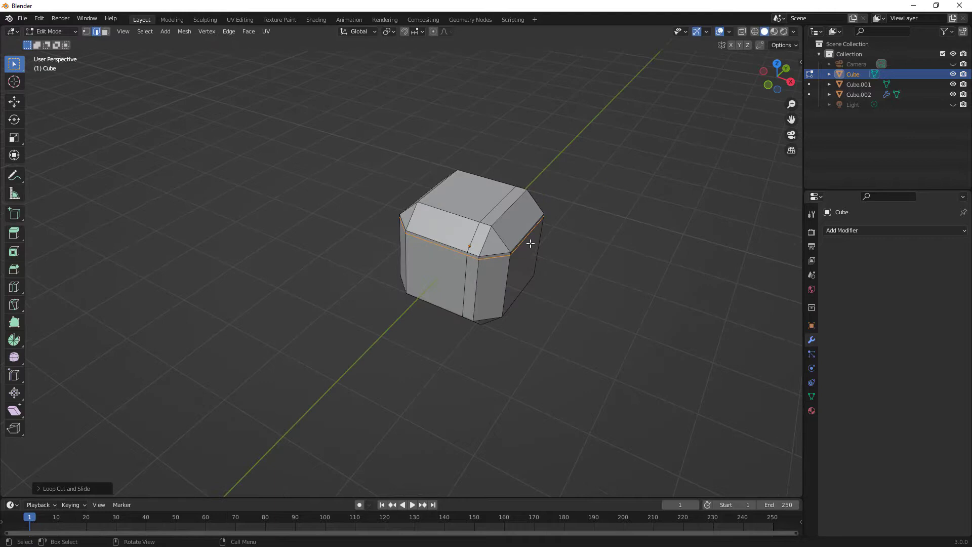
key(ctrl+r)
click(425, 224)
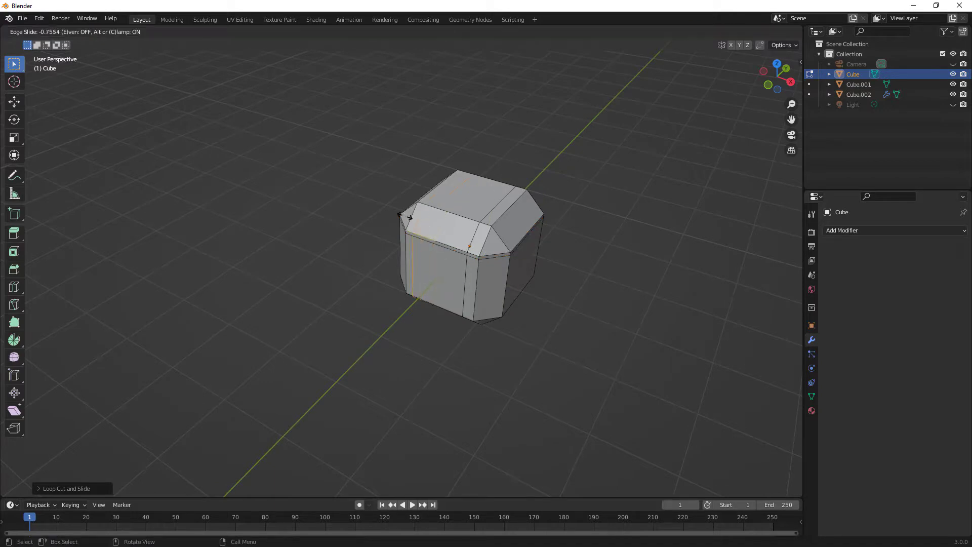
click(403, 215)
Step: Add further loop cuts through the bevel faces around the cube's top
key(ctrl+r)
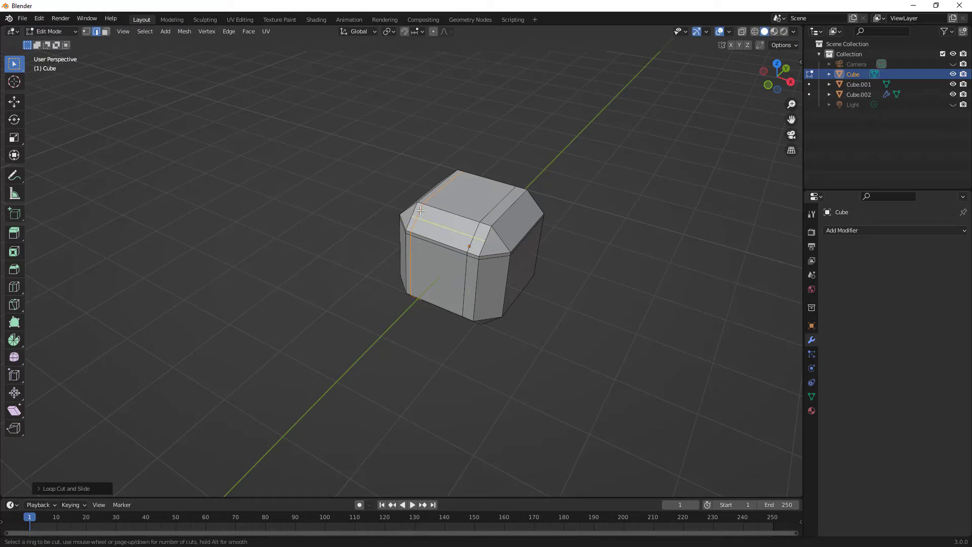
click(425, 225)
click(425, 225)
key(ctrl+r)
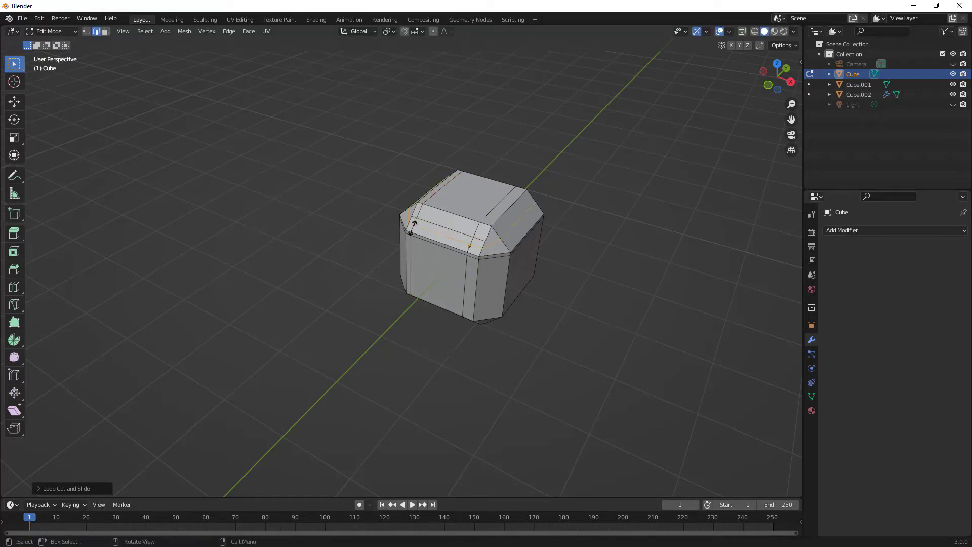
click(413, 219)
click(427, 228)
middle_drag(427, 228, 410, 280)
key(ctrl+r)
click(410, 280)
click(409, 280)
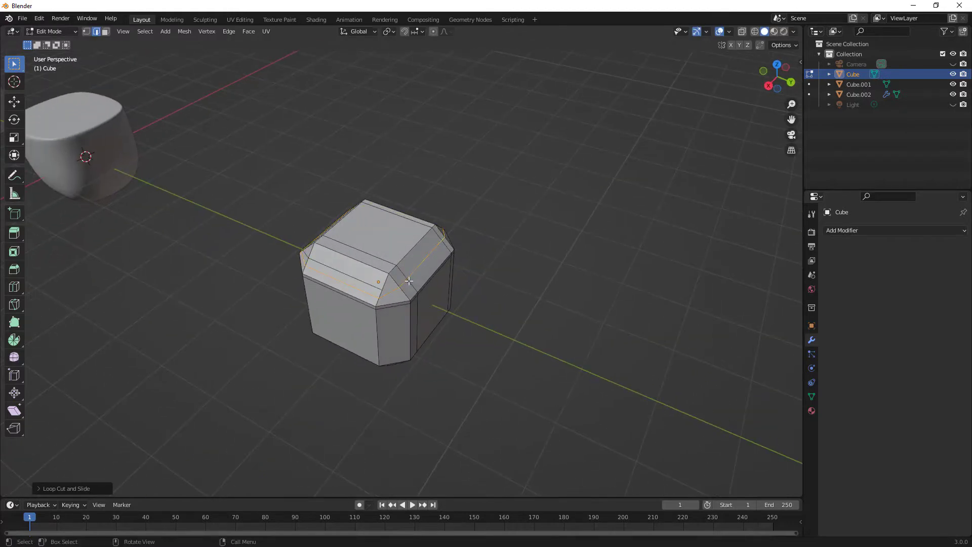
Step: Select the unneeded cuts on the cube's top bevel faces and dissolve their edges
click(371, 287)
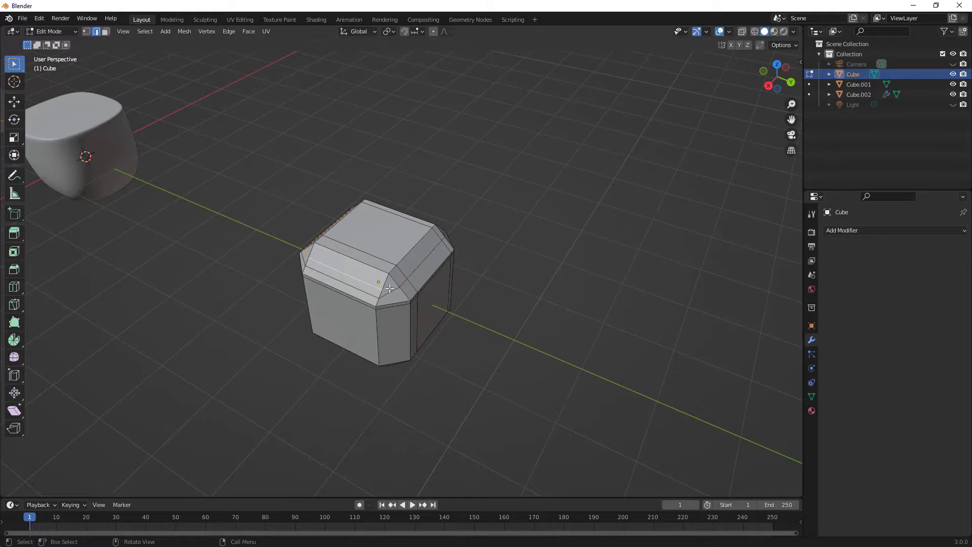
key(x)
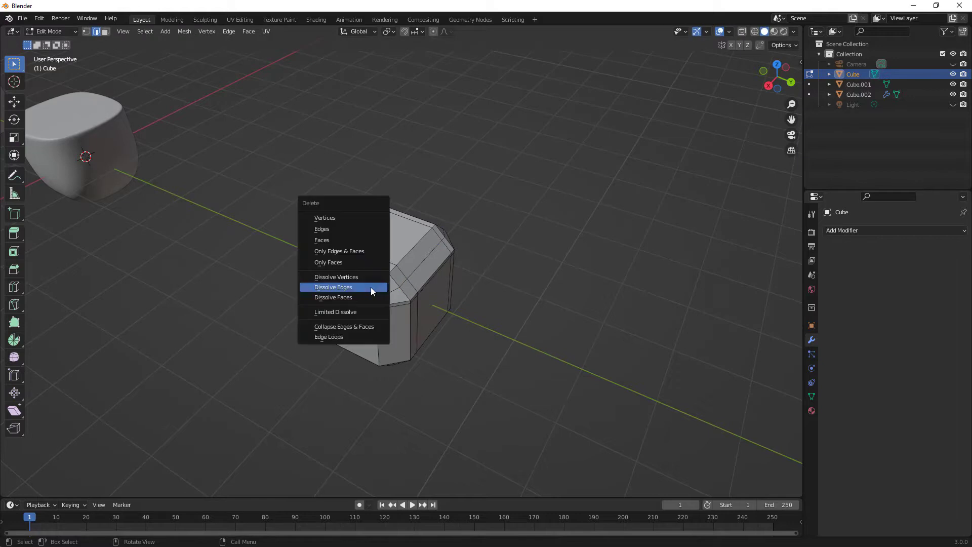
click(371, 287)
middle_drag(371, 287, 435, 262)
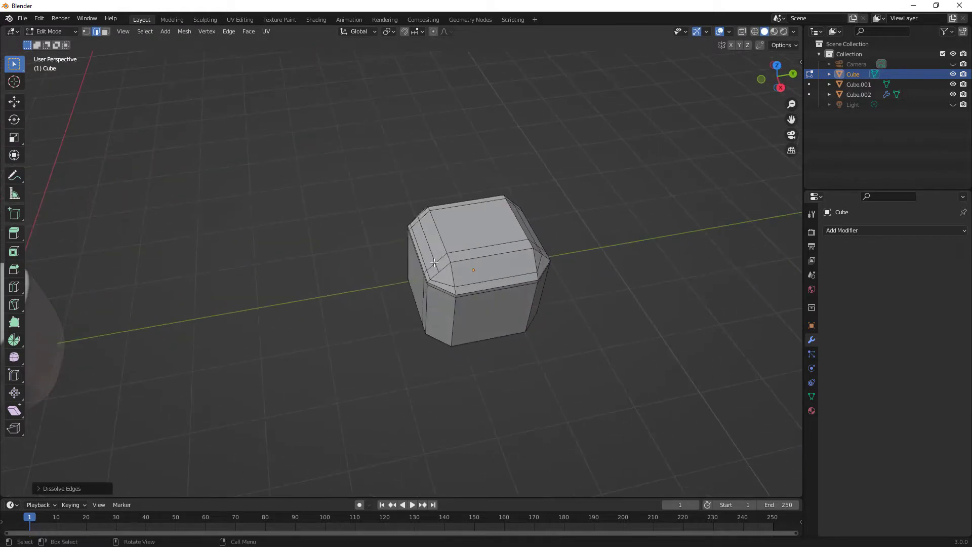
click(428, 245)
key(x)
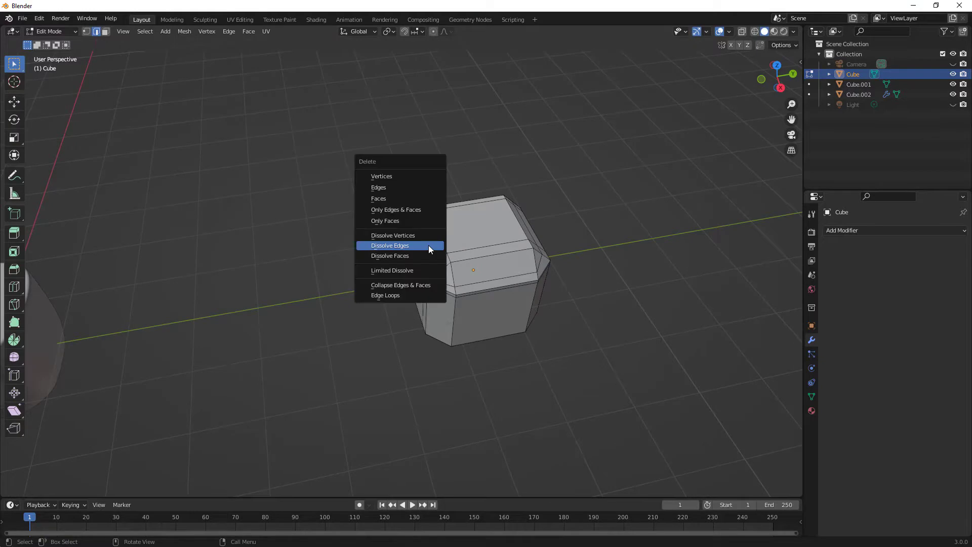
click(428, 245)
middle_drag(448, 297, 452, 288)
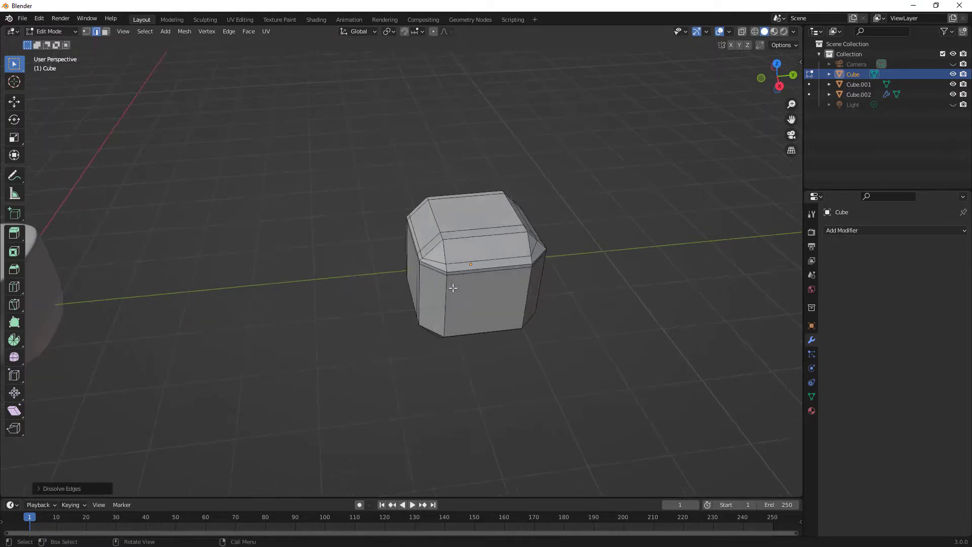
Step: Add a Subdivision Surface modifier with viewport level 2 to the beveled cube in Object Mode and apply it
key(Tab)
click(843, 231)
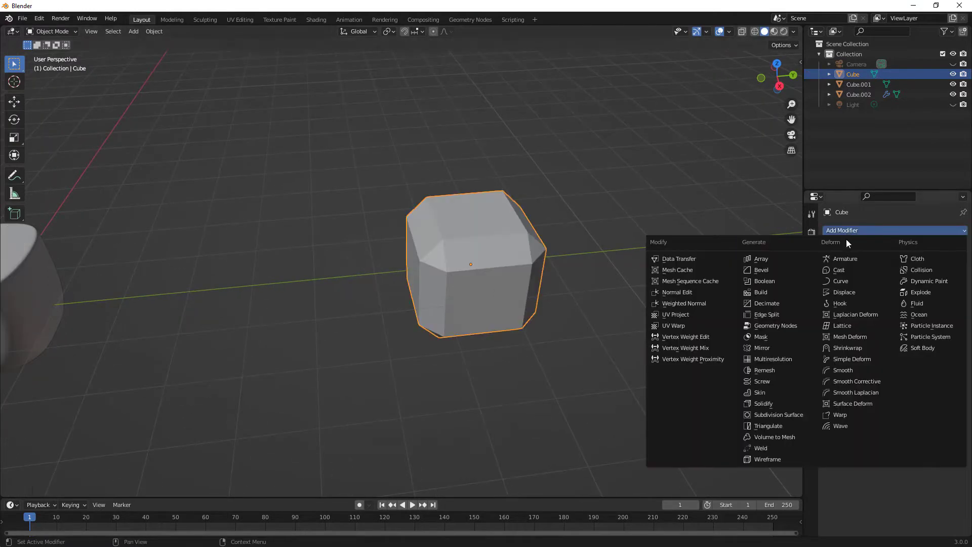
click(787, 417)
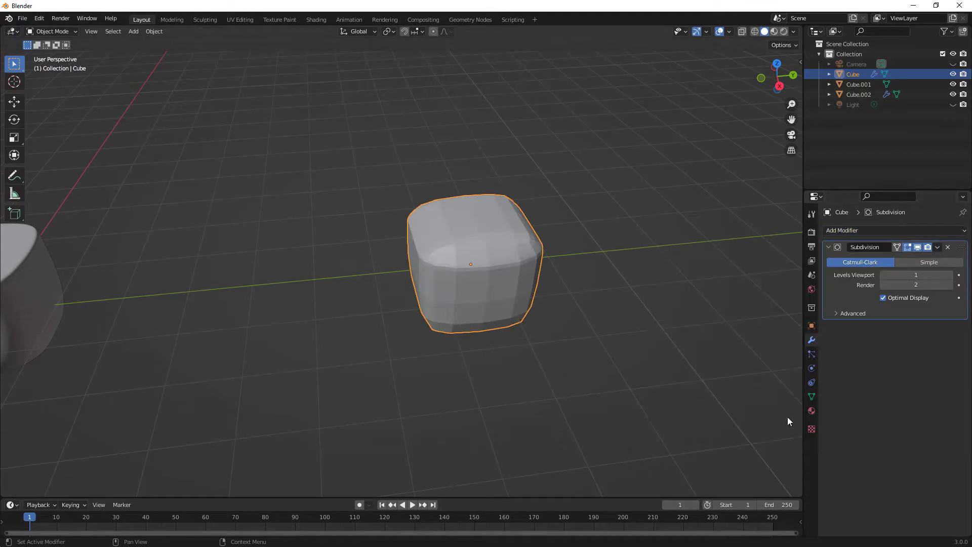
click(951, 274)
click(936, 247)
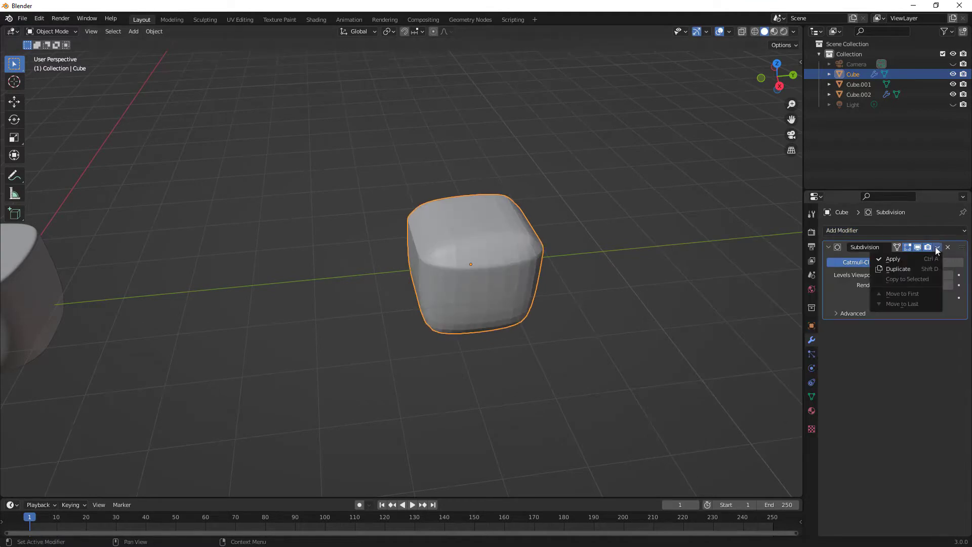
click(910, 260)
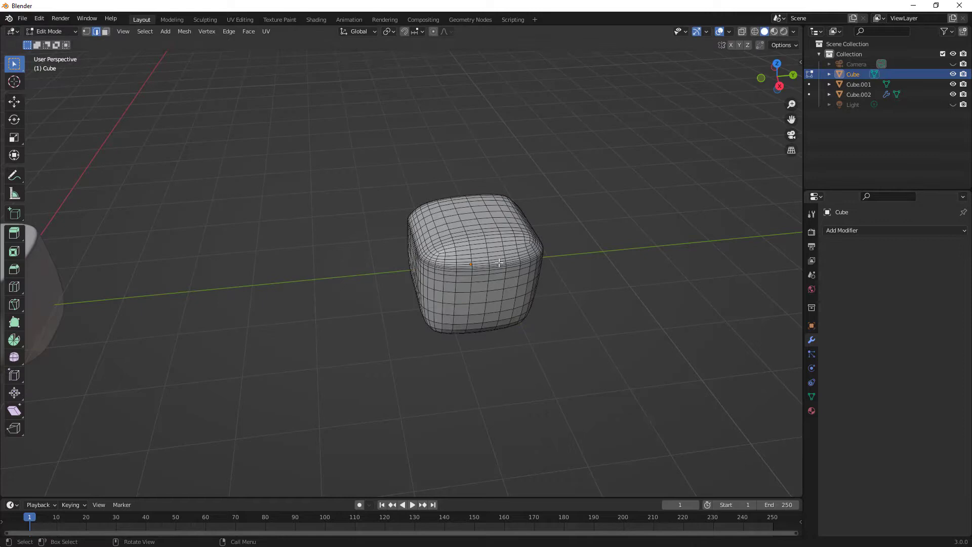
Step: Examine the edge loops running around and across the top of the subdivided Cube's mesh
middle_drag(499, 262, 441, 290)
scroll(527, 238, up, 3)
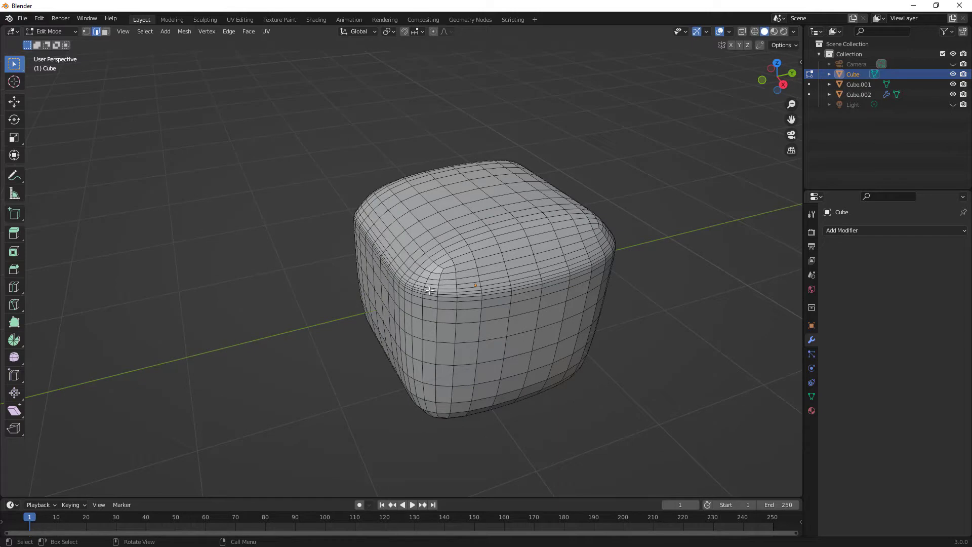
alt+click(430, 293)
alt+click(429, 295)
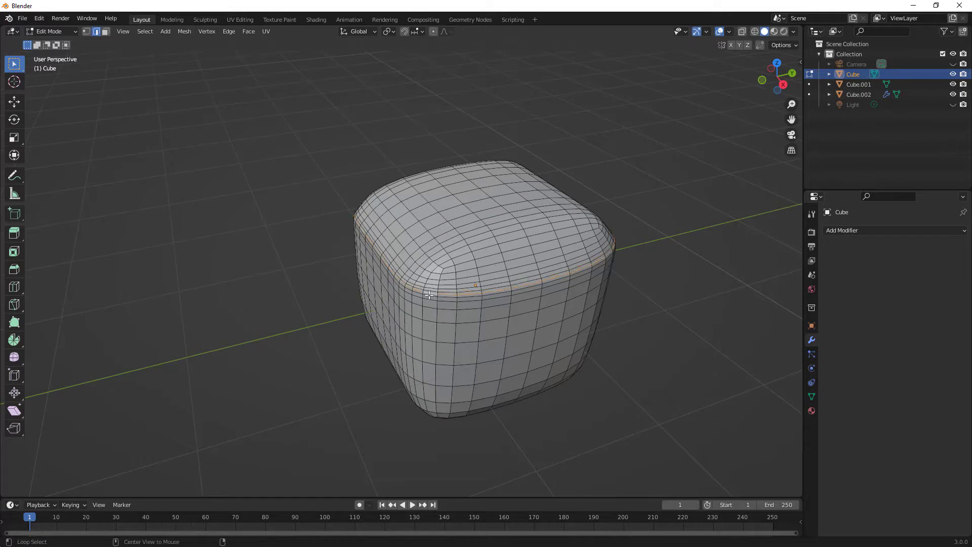
alt+click(429, 295)
alt+click(432, 286)
alt+click(461, 264)
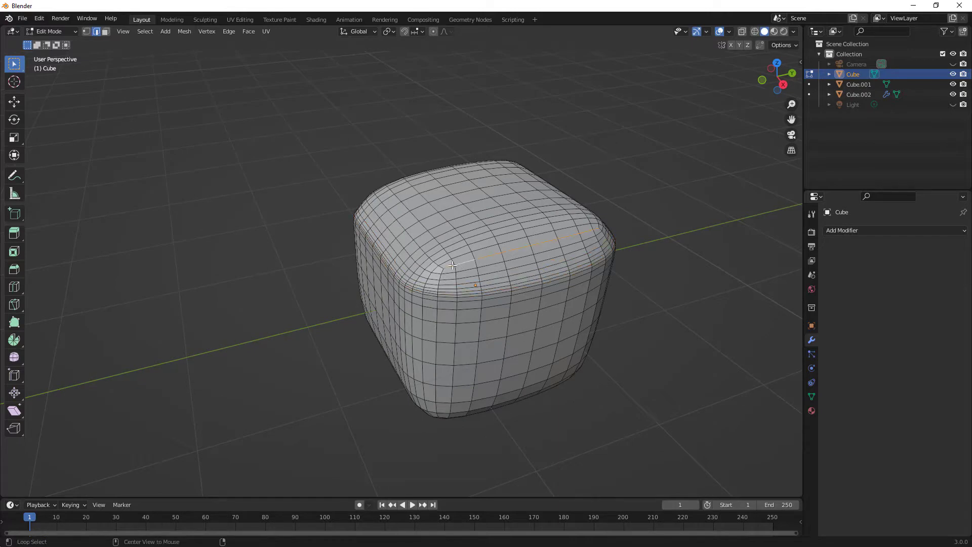
alt+click(434, 262)
alt+click(500, 258)
scroll(453, 267, down, 7)
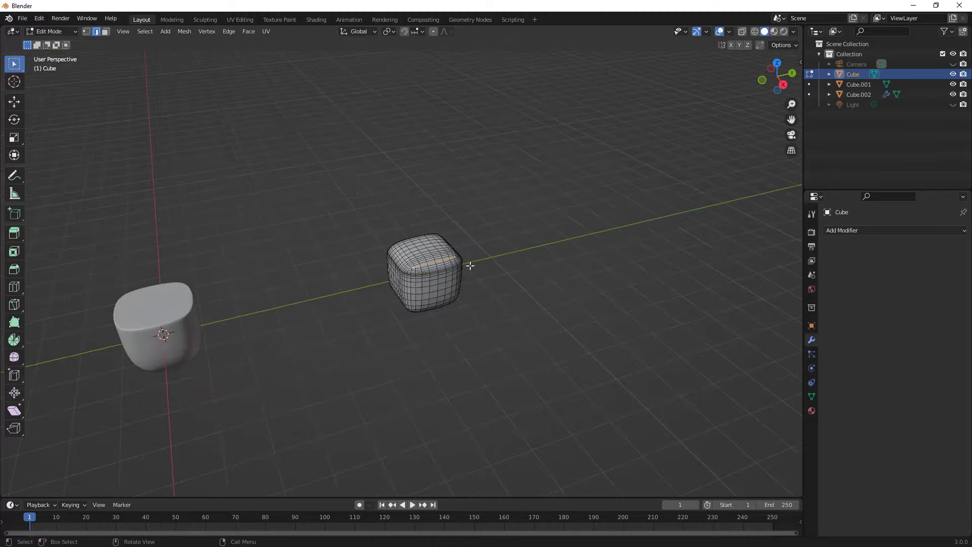
Step: Open Cube.002 in Edit Mode and examine the two edge loops around its top rim
key(Tab)
click(163, 302)
key(Tab)
middle_drag(163, 301, 299, 290)
scroll(378, 275, up, 2)
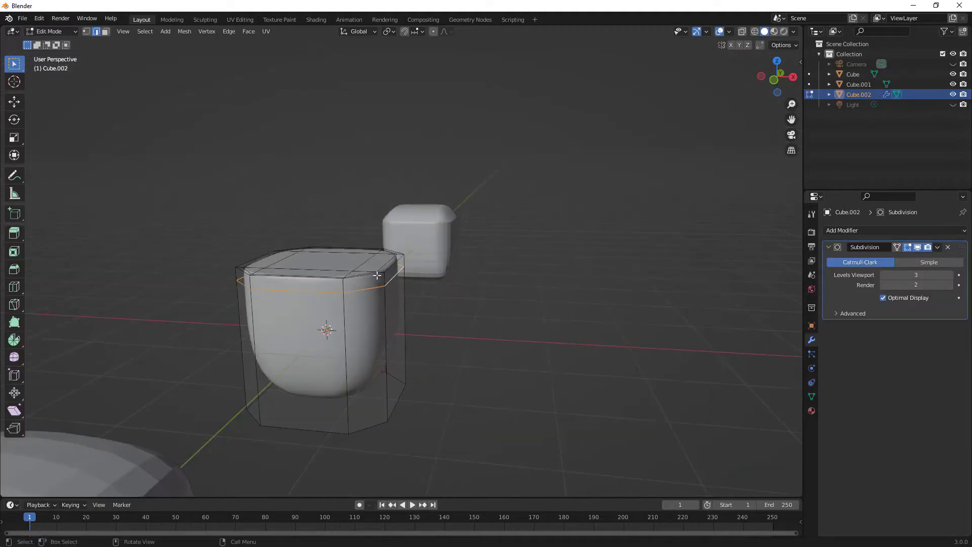
scroll(377, 275, up, 4)
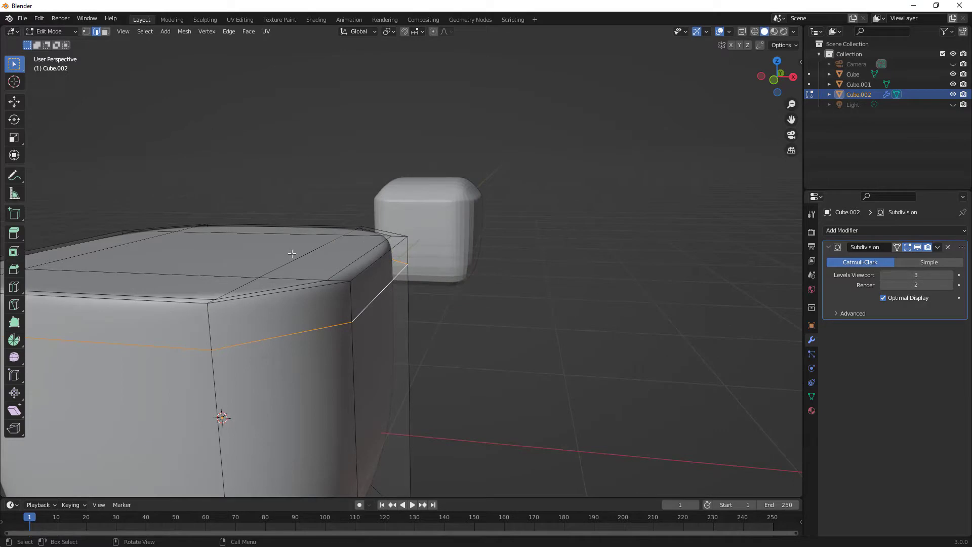
alt+click(384, 249)
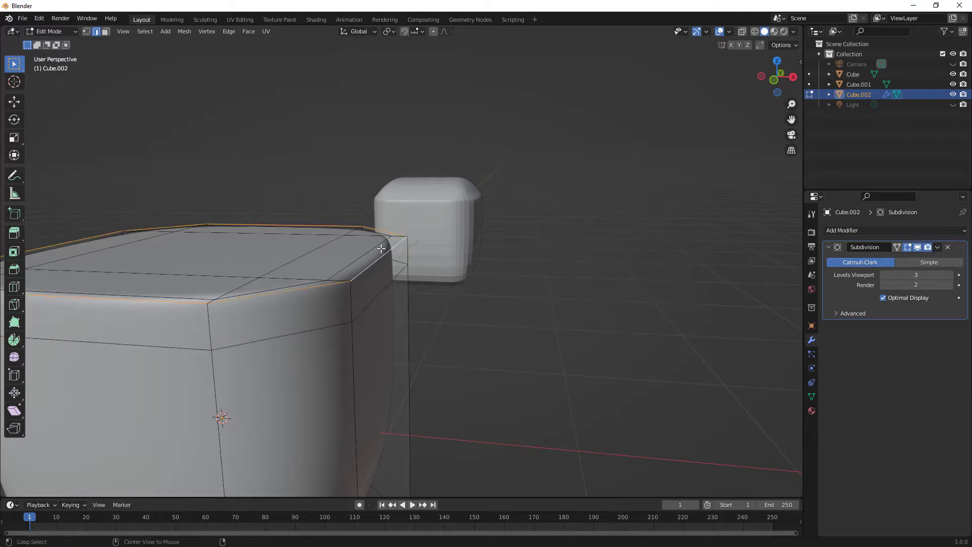
alt+click(399, 277)
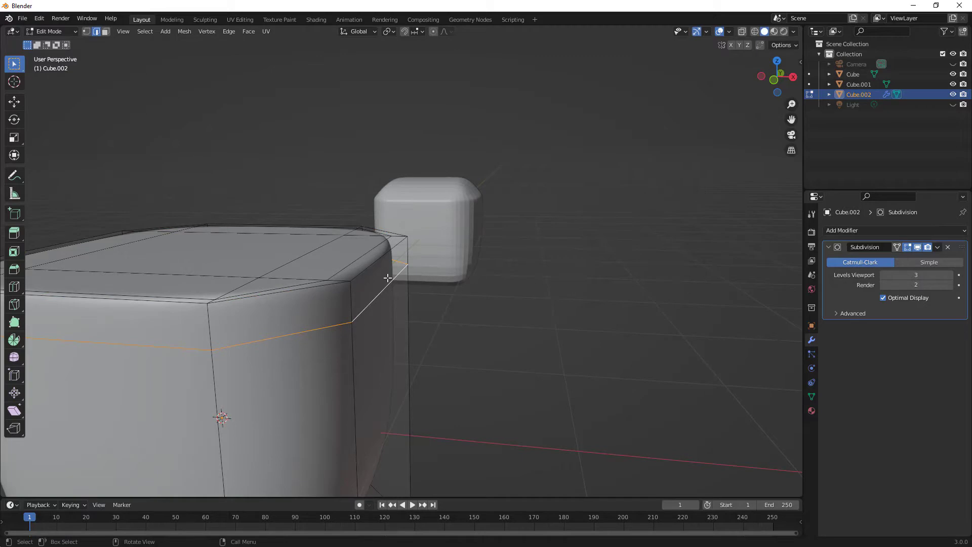
Step: Apply the Subdivision modifier of Cube.002 in Object Mode
key(Tab)
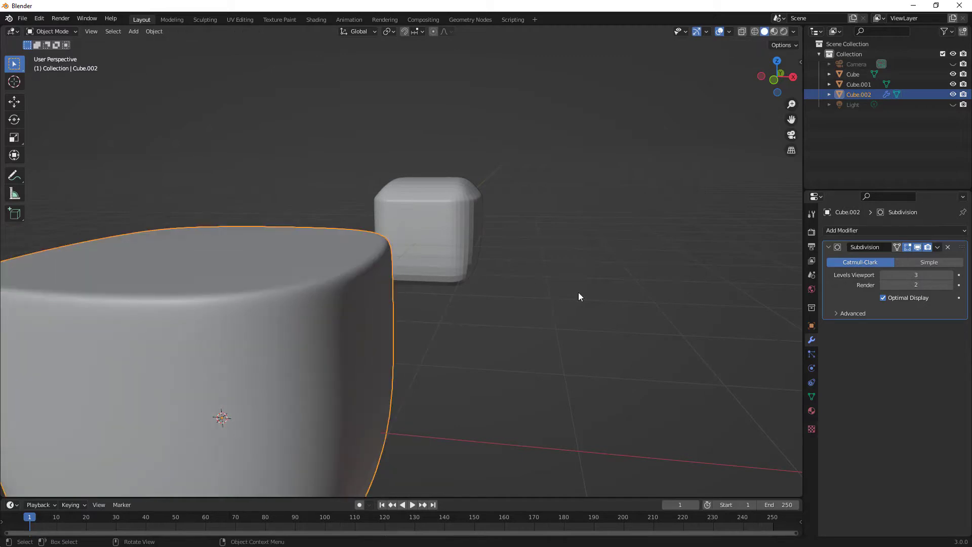
click(938, 246)
click(916, 259)
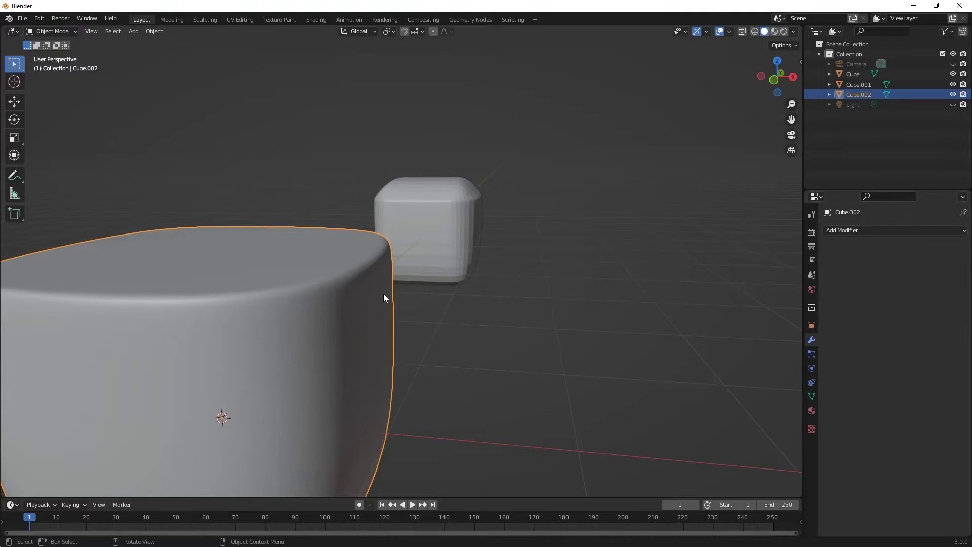
Step: Examine the dense edge loops around the top rim of Cube.002's subdivided mesh in Edit Mode
key(Tab)
middle_drag(369, 289, 322, 365)
scroll(360, 304, down, 6)
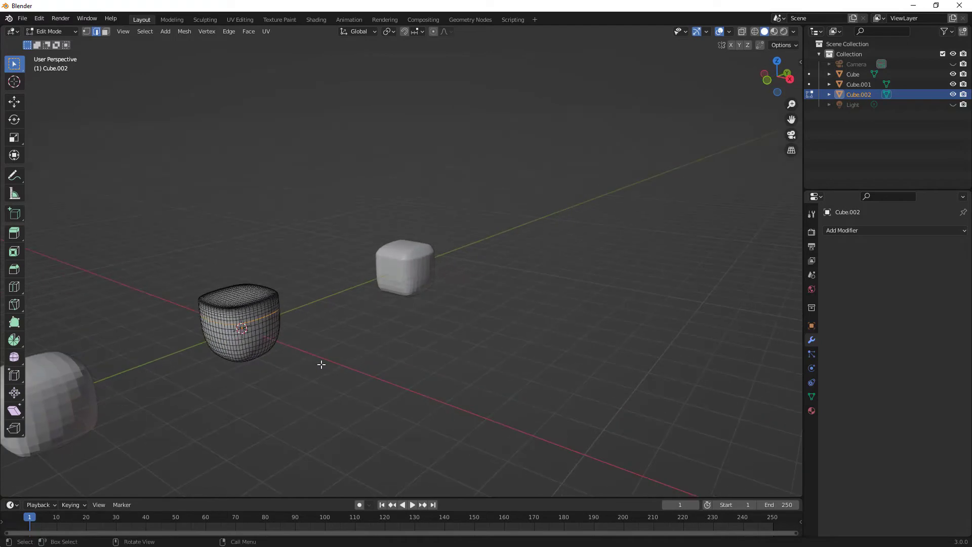
alt+click(237, 307)
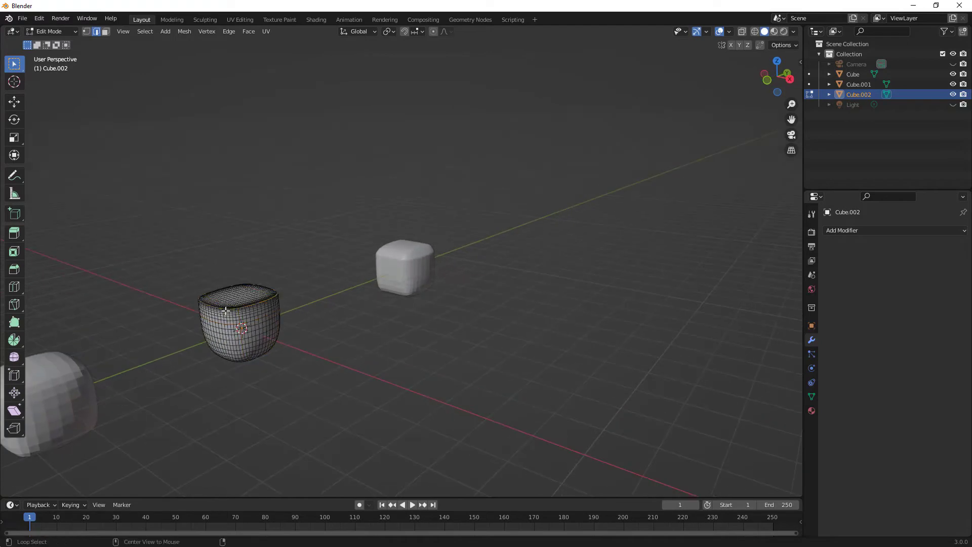
alt+click(226, 307)
alt+click(228, 305)
alt+shift+click(240, 299)
alt+click(255, 300)
alt+click(250, 302)
alt+click(246, 305)
shift+middle_drag(302, 306, 365, 304)
key(Tab)
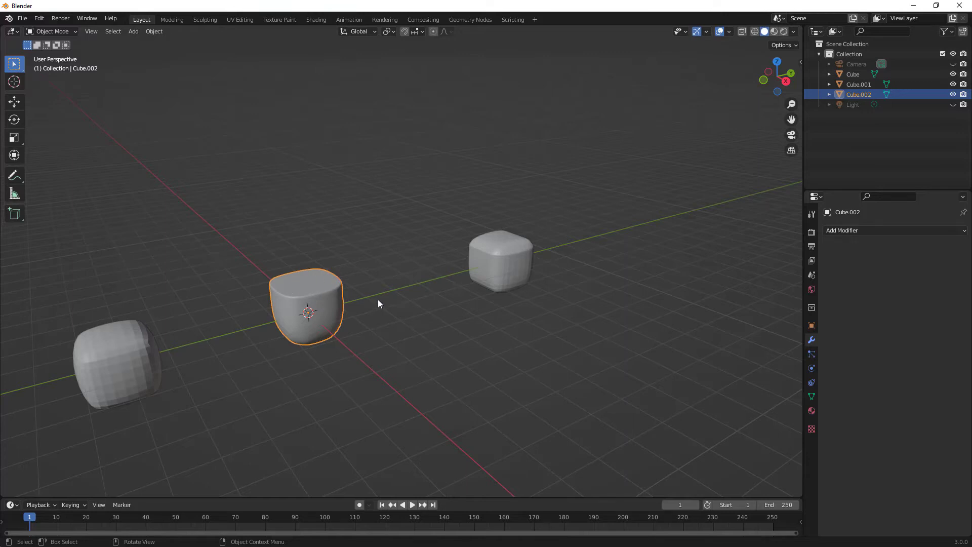
Step: Apply Shade Smooth to Cube.001 and to Cube
click(116, 357)
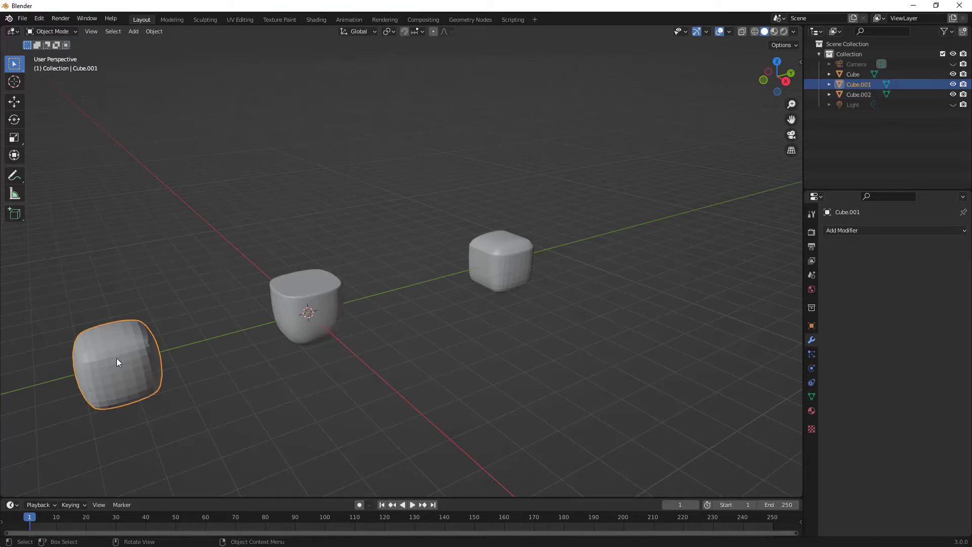
right_click(116, 358)
click(112, 357)
click(501, 260)
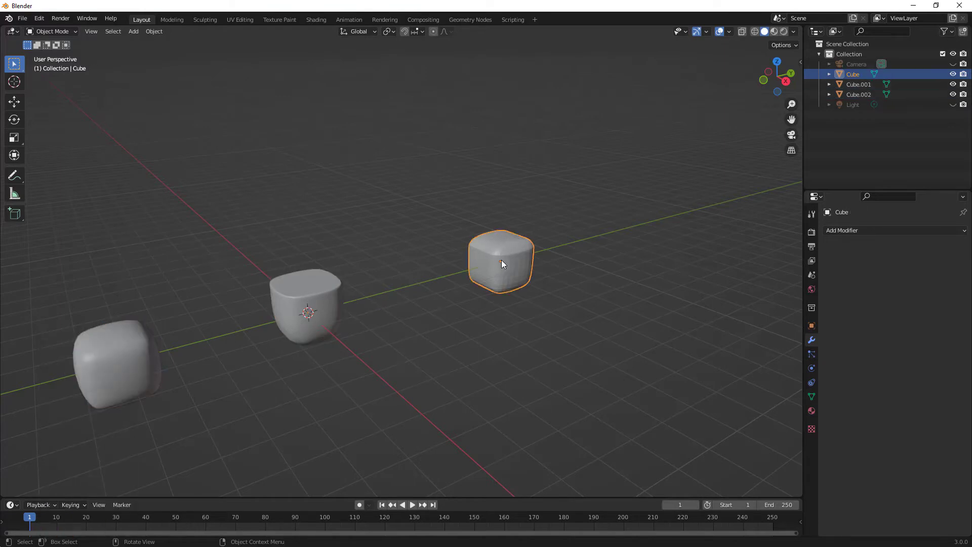
right_click(502, 260)
click(502, 260)
Step: Move Cube about -4.26 m along the global Y axis, close beside the middle cube
mouse_move(499, 271)
middle_down()
mouse_move(490, 266)
mouse_move(499, 253)
middle_up()
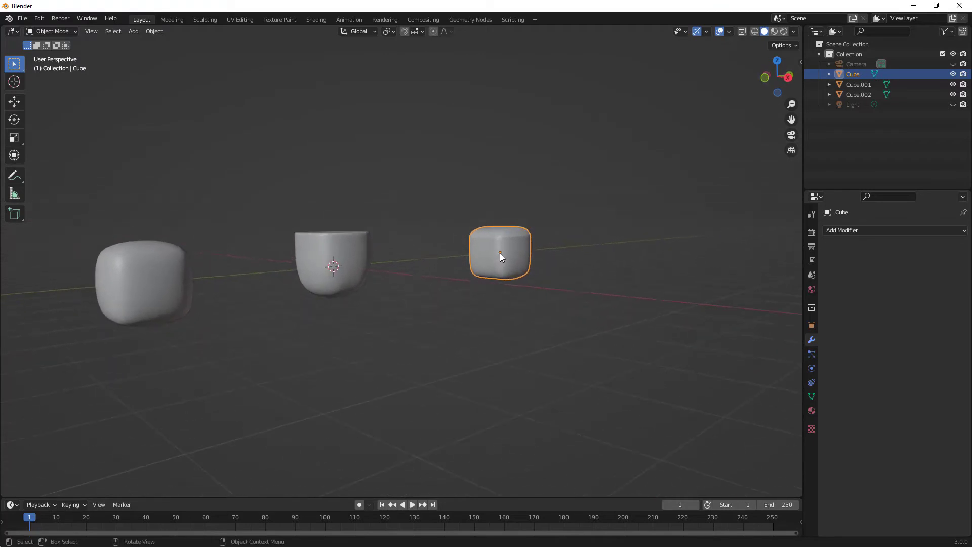
key(g)
key(y)
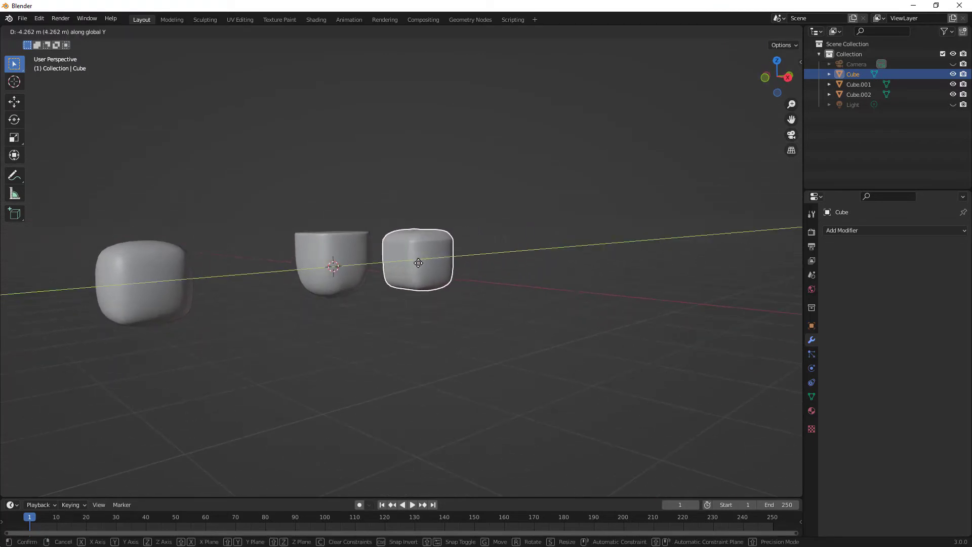
click(168, 283)
Step: Move Cube.001 along the global Y axis, closer to the middle cube
click(163, 287)
key(g)
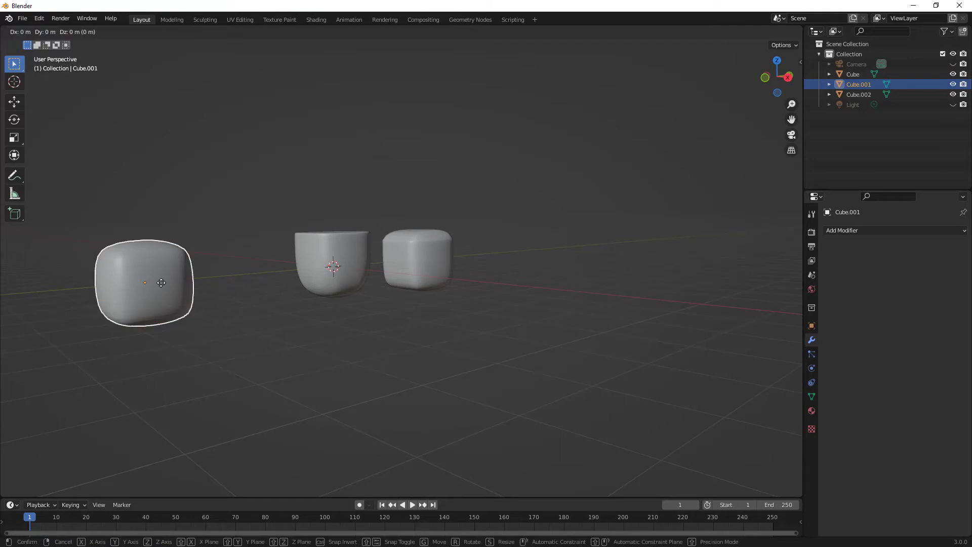
key(y)
click(258, 272)
Step: Deselect all objects and compare the rounded shapes of the three cubes side by side
middle_drag(258, 273, 364, 299)
click(287, 322)
scroll(364, 299, up, 3)
middle_drag(456, 342, 477, 336)
click(475, 346)
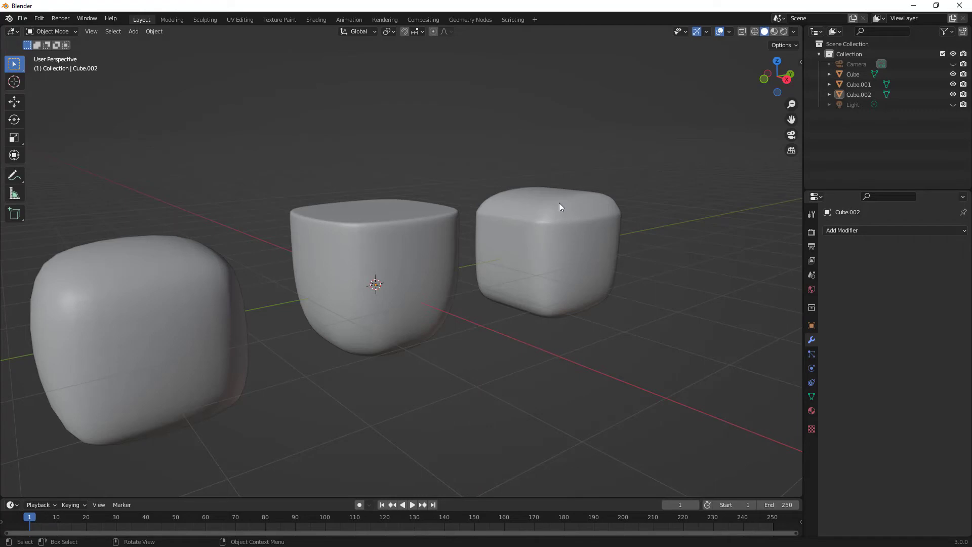
scroll(564, 238, down, 2)
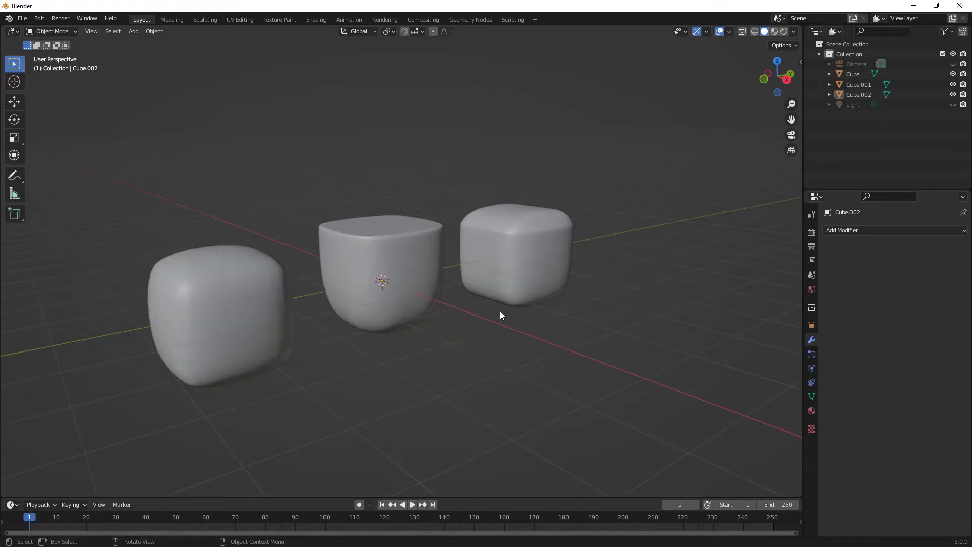